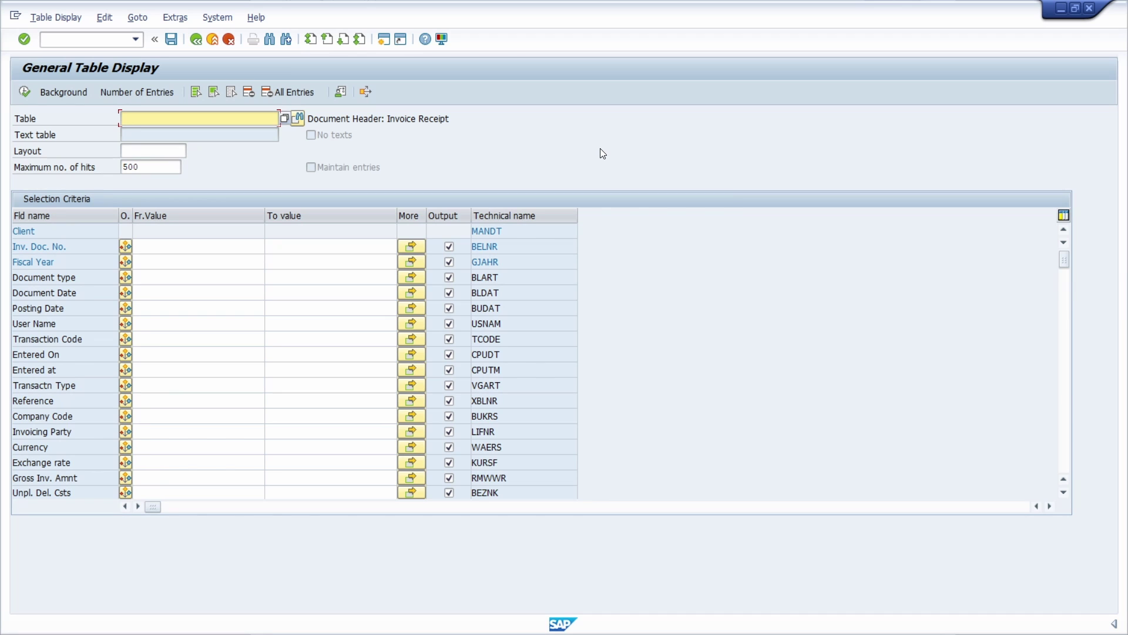
# Step: Enter se16n as the transaction code, leaving the Table name empty
pyautogui.click(88, 39)
pyautogui.write('se16n')
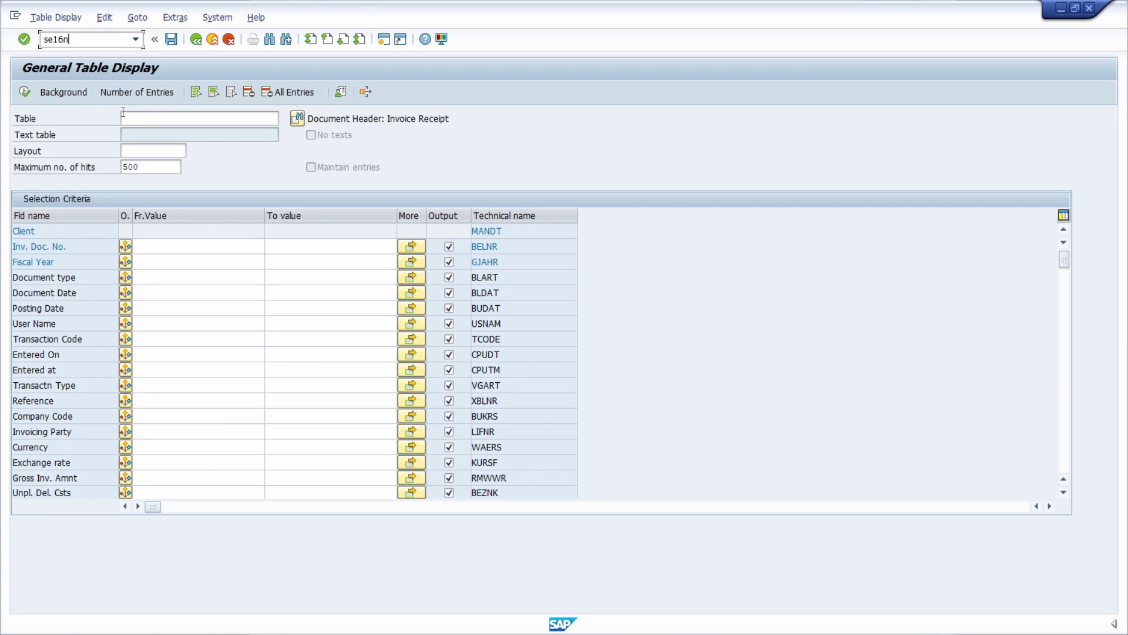
pyautogui.click(147, 118)
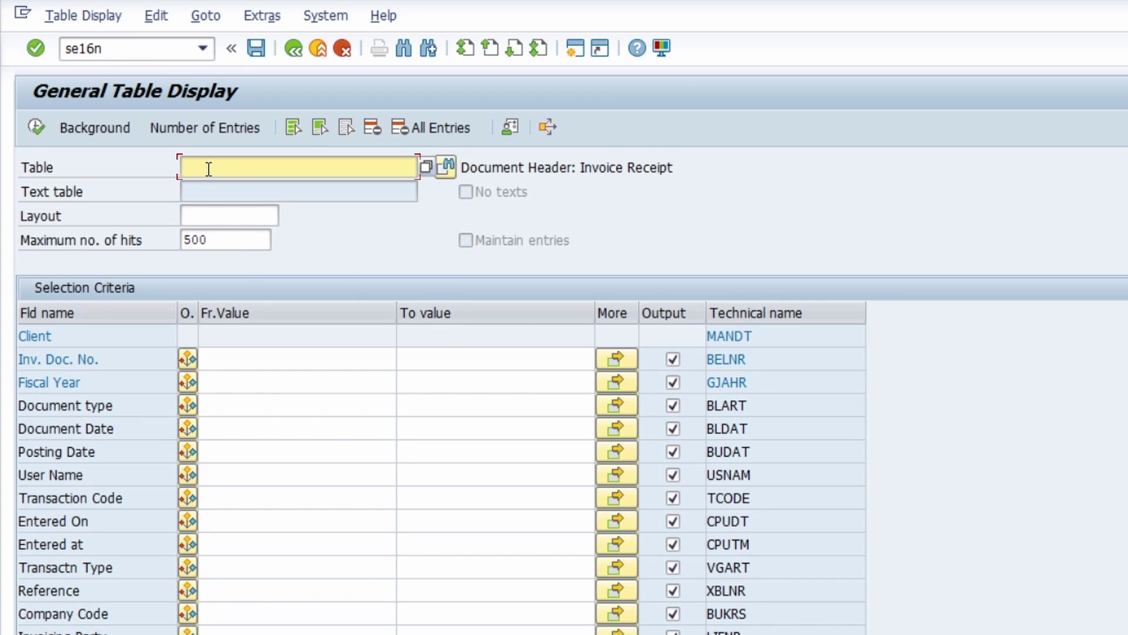
pyautogui.click(209, 169)
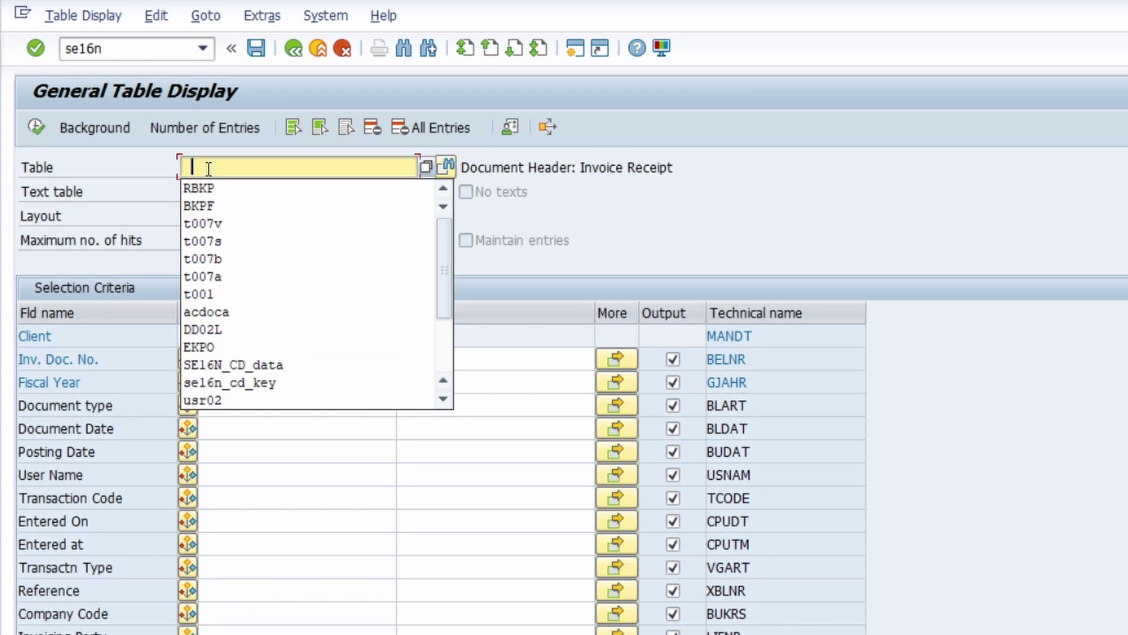
pyautogui.click(230, 241)
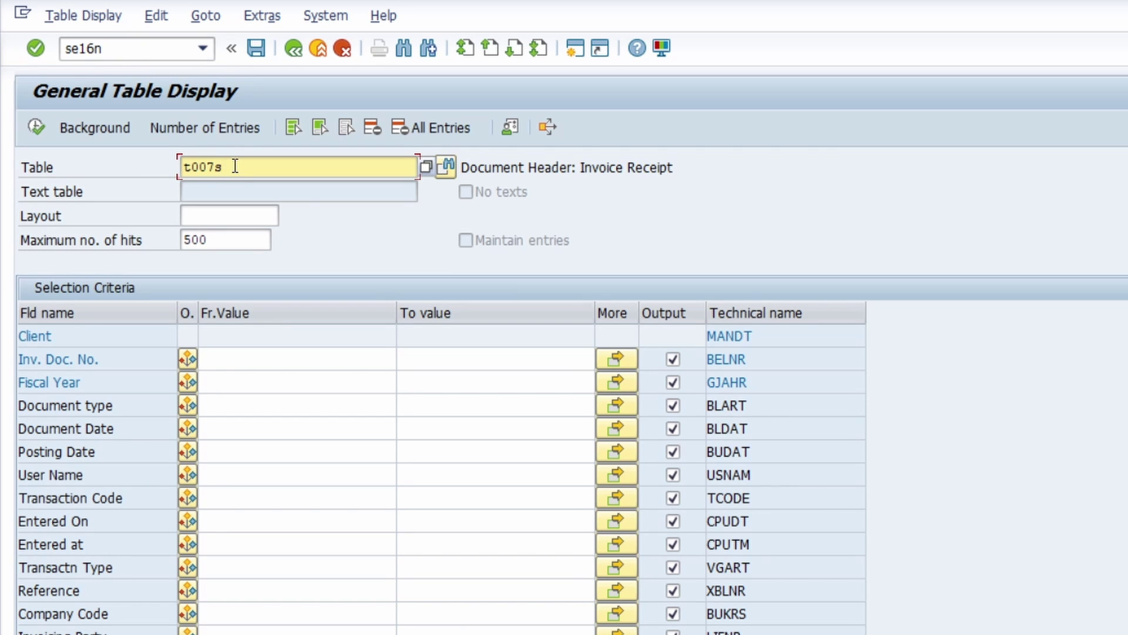
pyautogui.moveTo(232, 167); pyautogui.dragTo(161, 167)
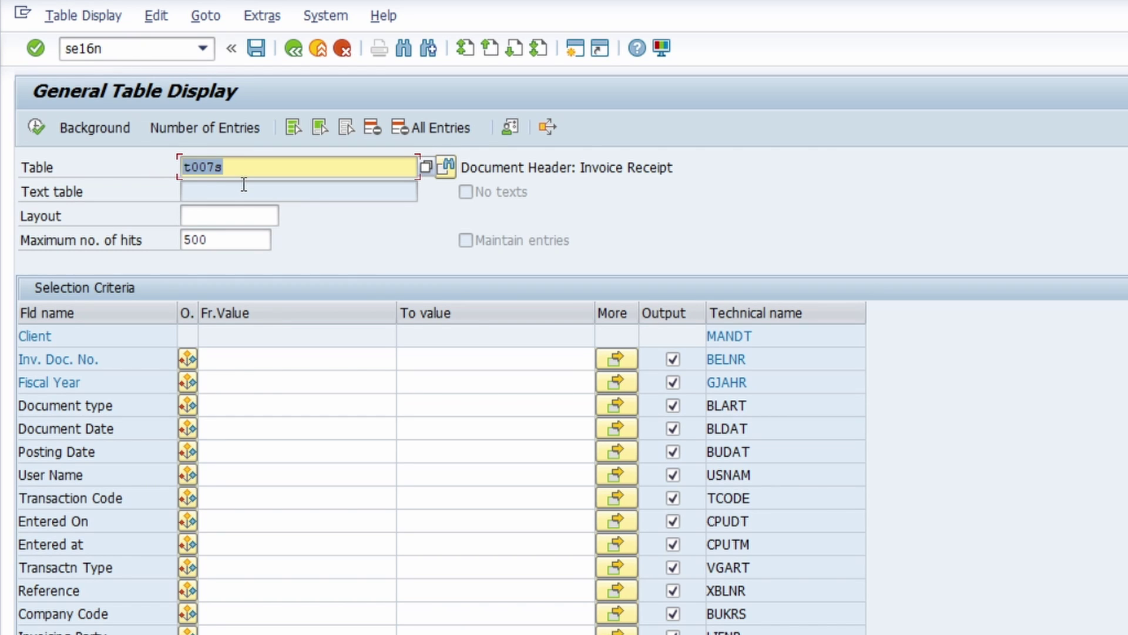
pyautogui.press('Delete')
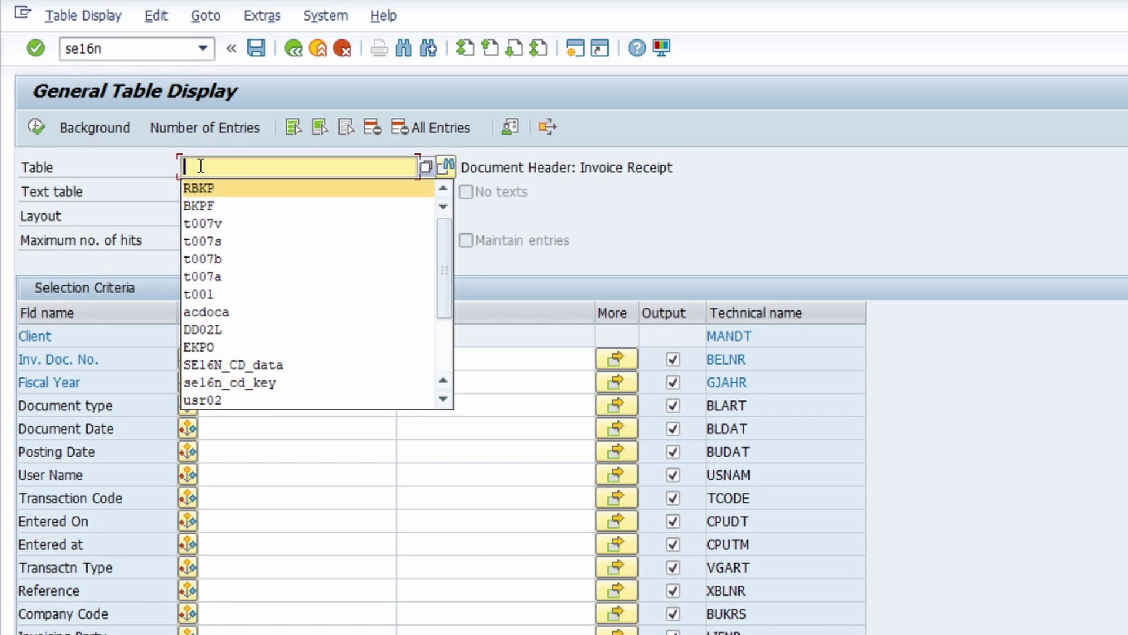
pyautogui.scroll(-3, 292, 225)
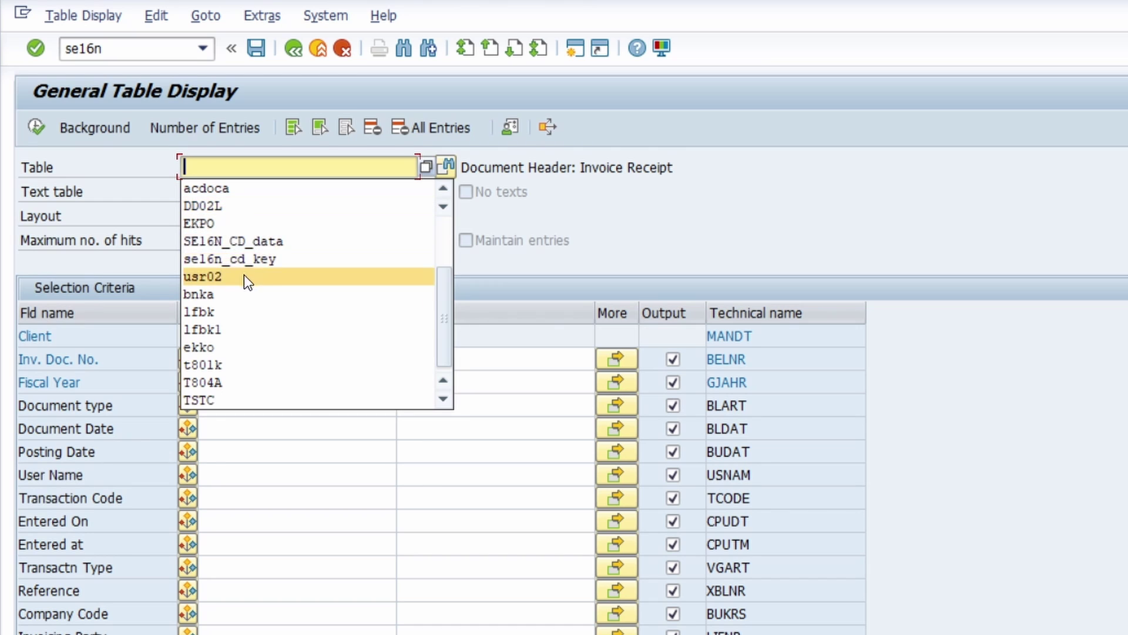
pyautogui.scroll(3, 239, 268)
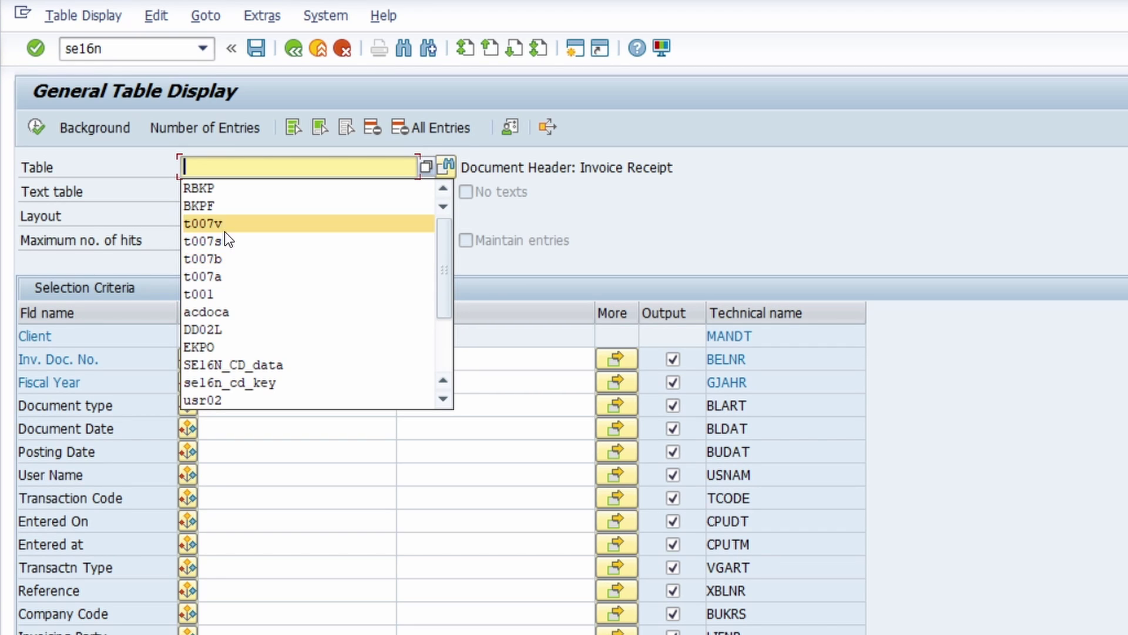
pyautogui.click(137, 54)
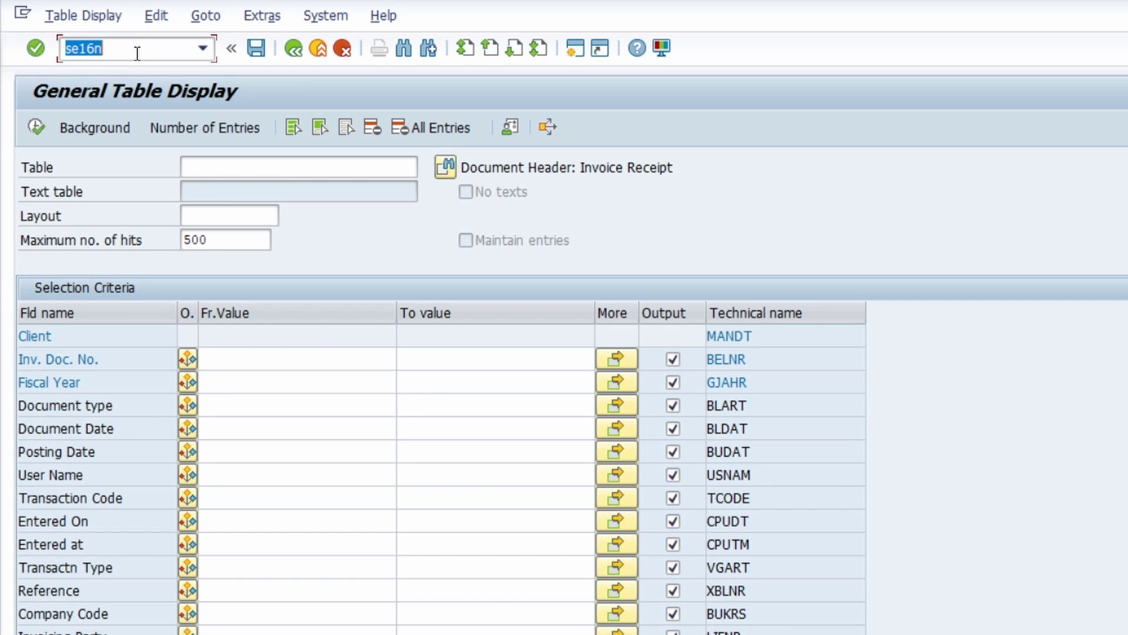
# Step: Replace se16n with al08 chosen from the transaction-code history, then move to the Table field
pyautogui.press('BackSpace')
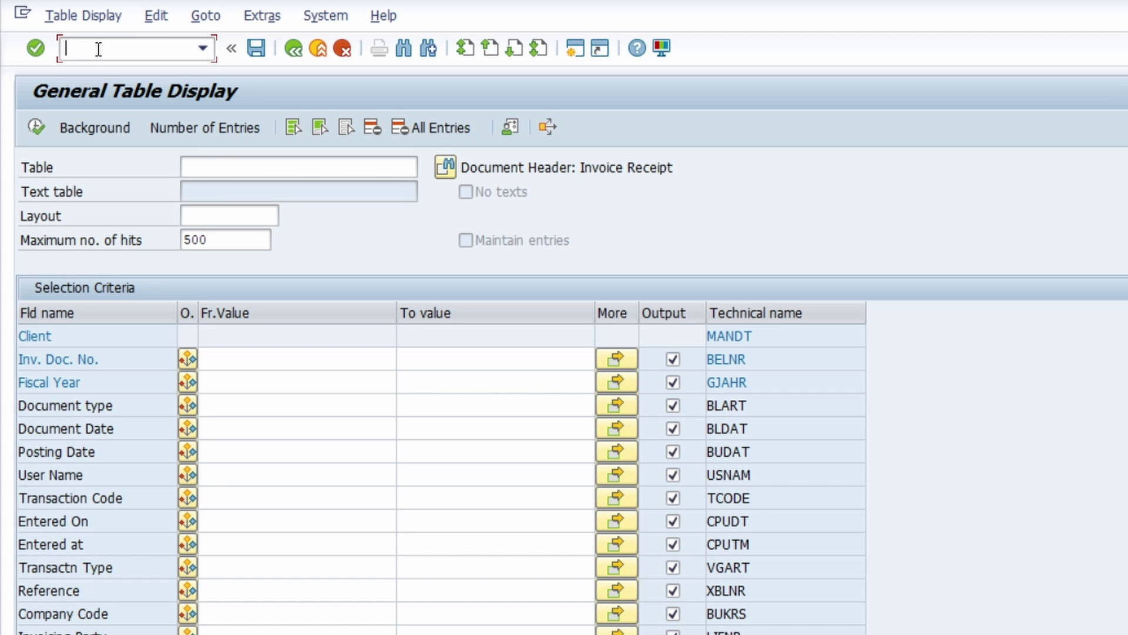
pyautogui.click(203, 51)
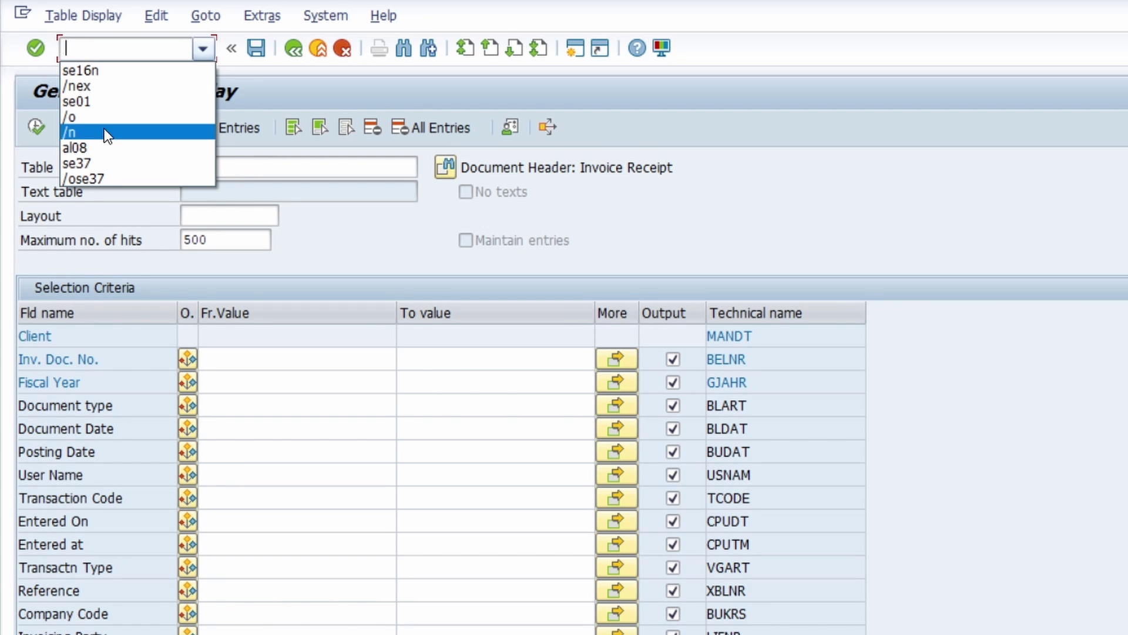
pyautogui.click(104, 146)
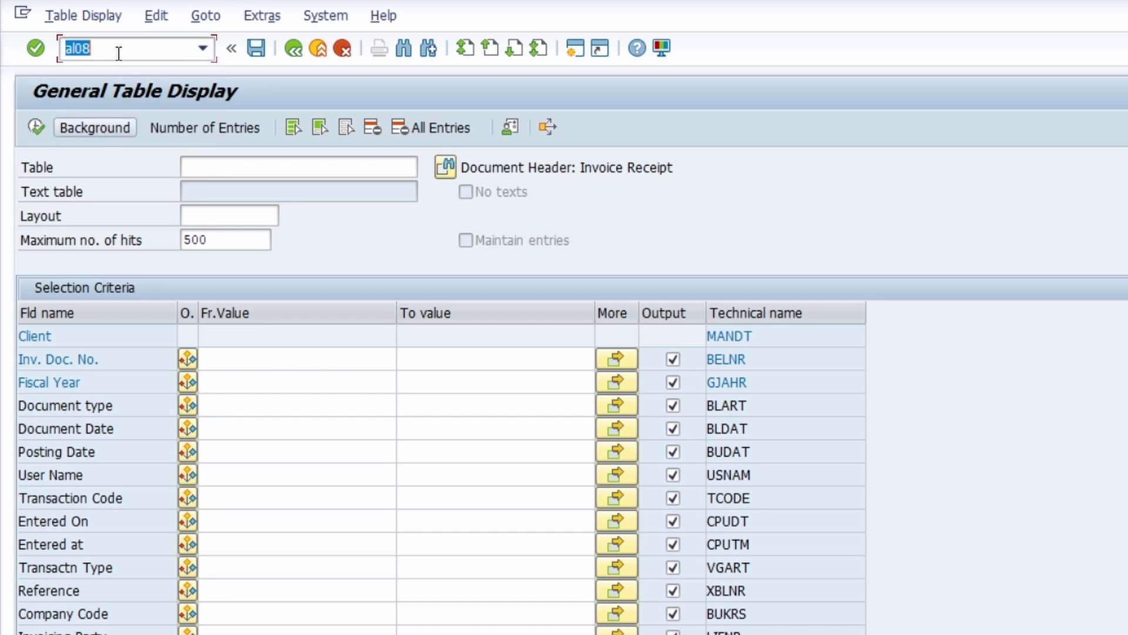
pyautogui.click(101, 49)
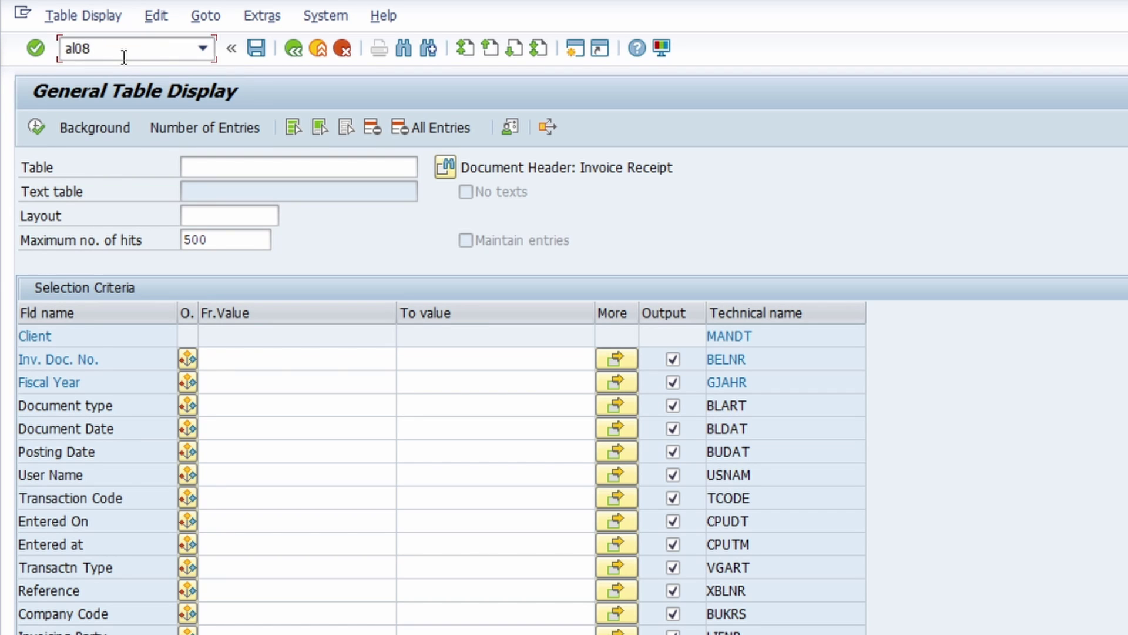
pyautogui.press('Tab')
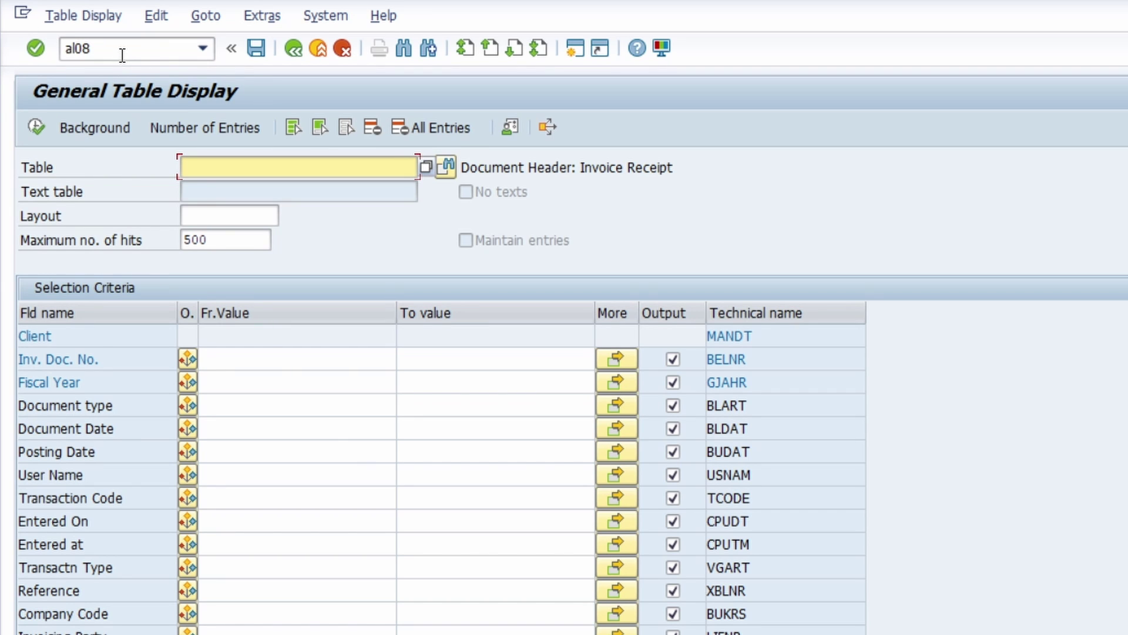
# Step: Delete t007v, TSTC, T804A and t801k from the Table field's input history
pyautogui.click(212, 168)
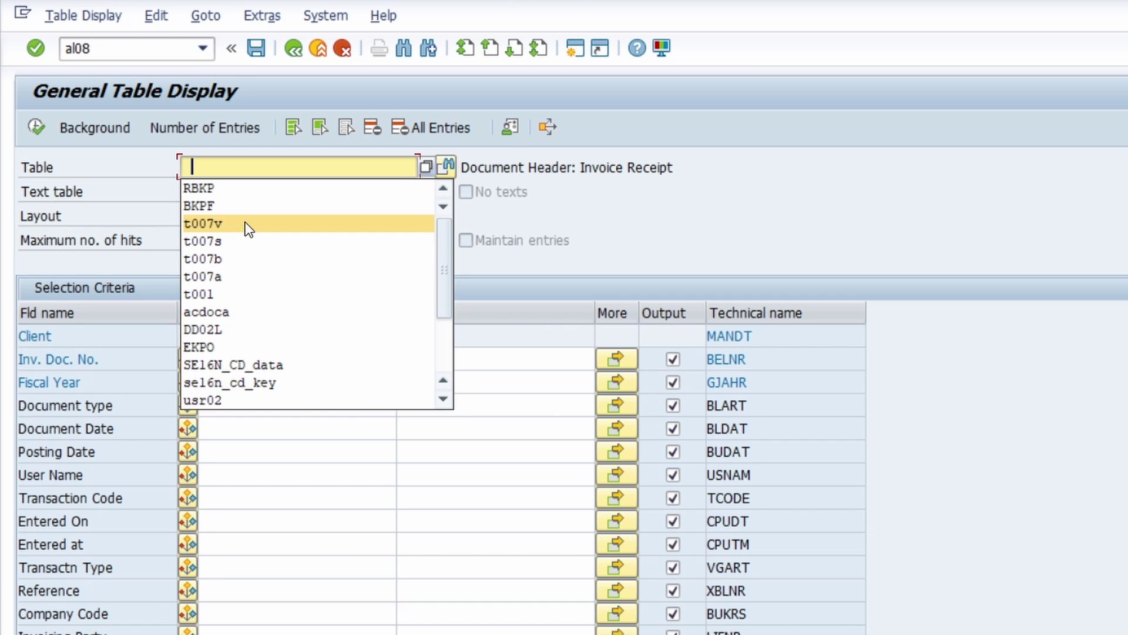
pyautogui.press('Delete')
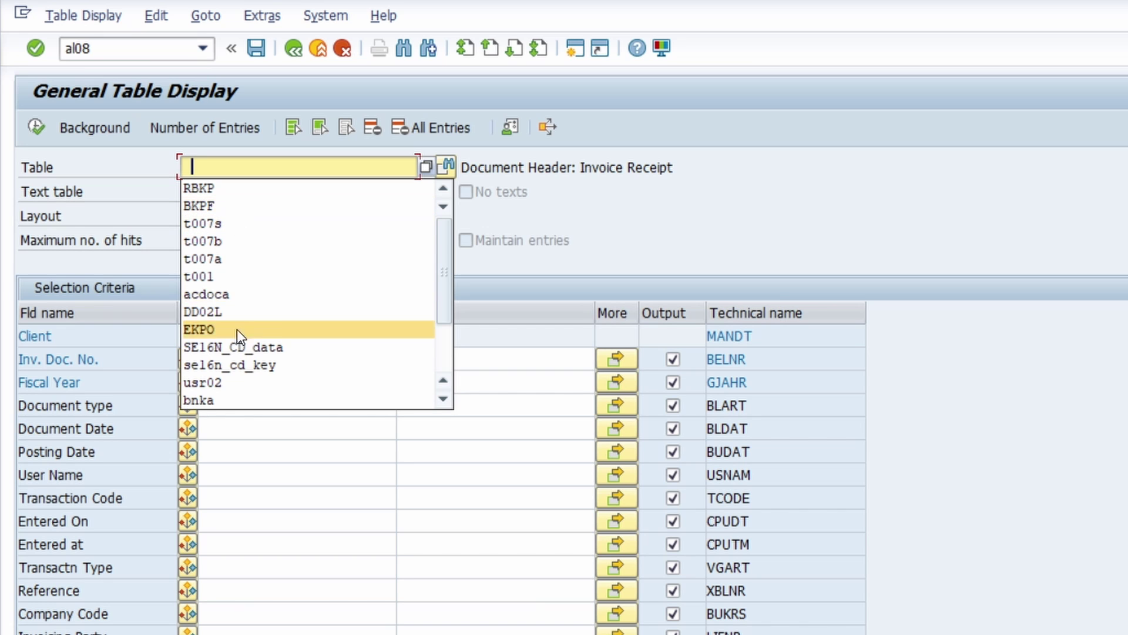
pyautogui.scroll(-2, 236, 346)
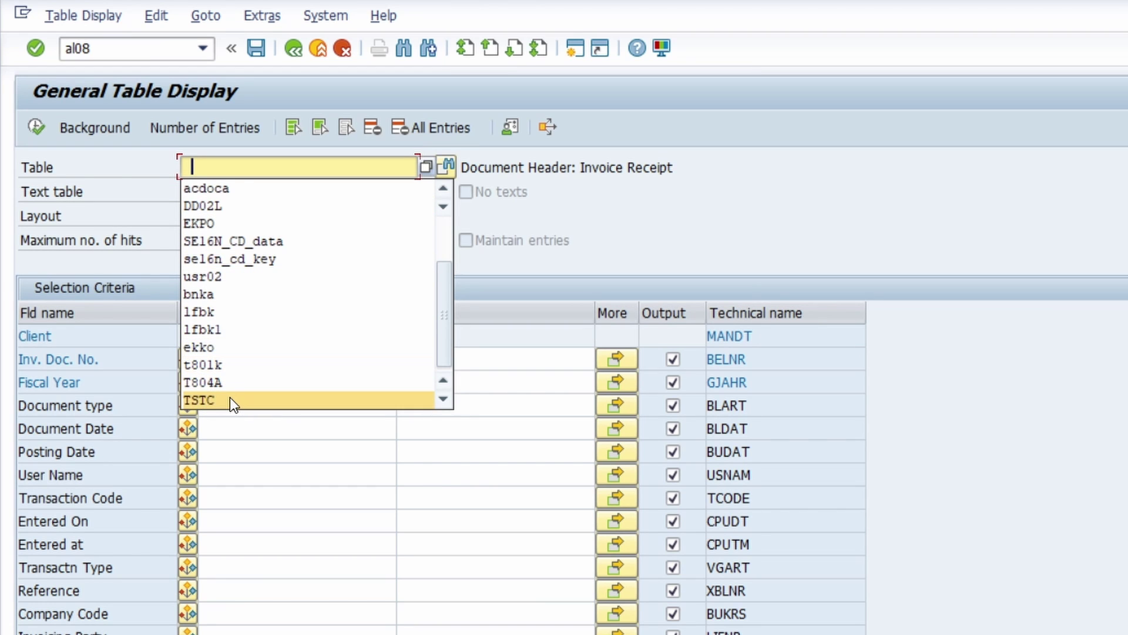
pyautogui.press('Delete')
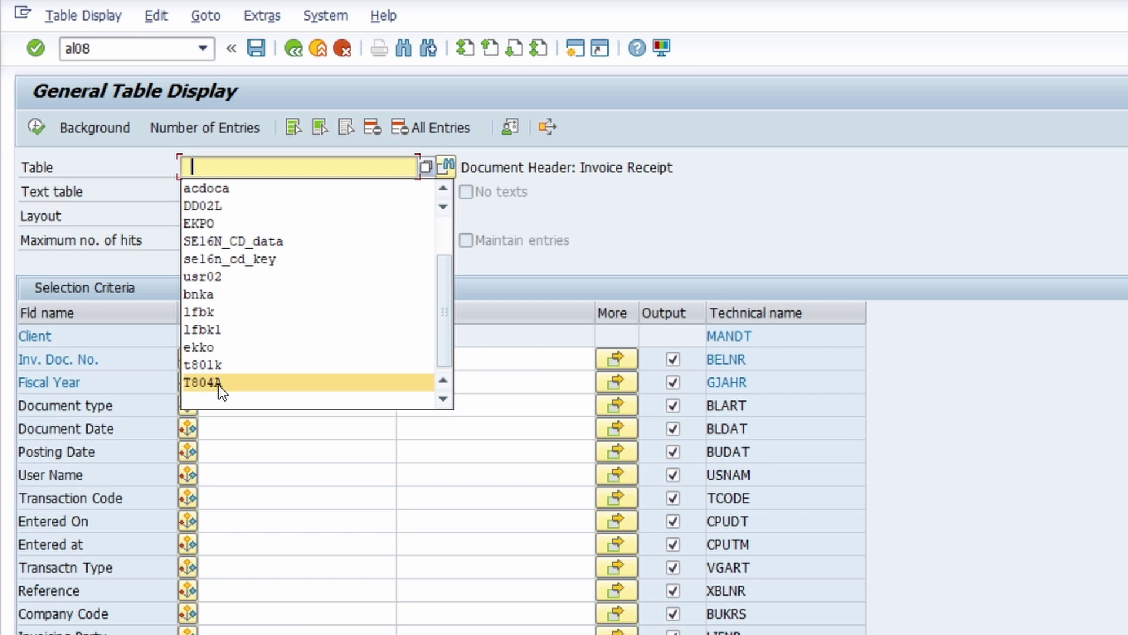
pyautogui.press('Delete')
pyautogui.press('Delete')
pyautogui.press('Delete')
pyautogui.press('Delete')
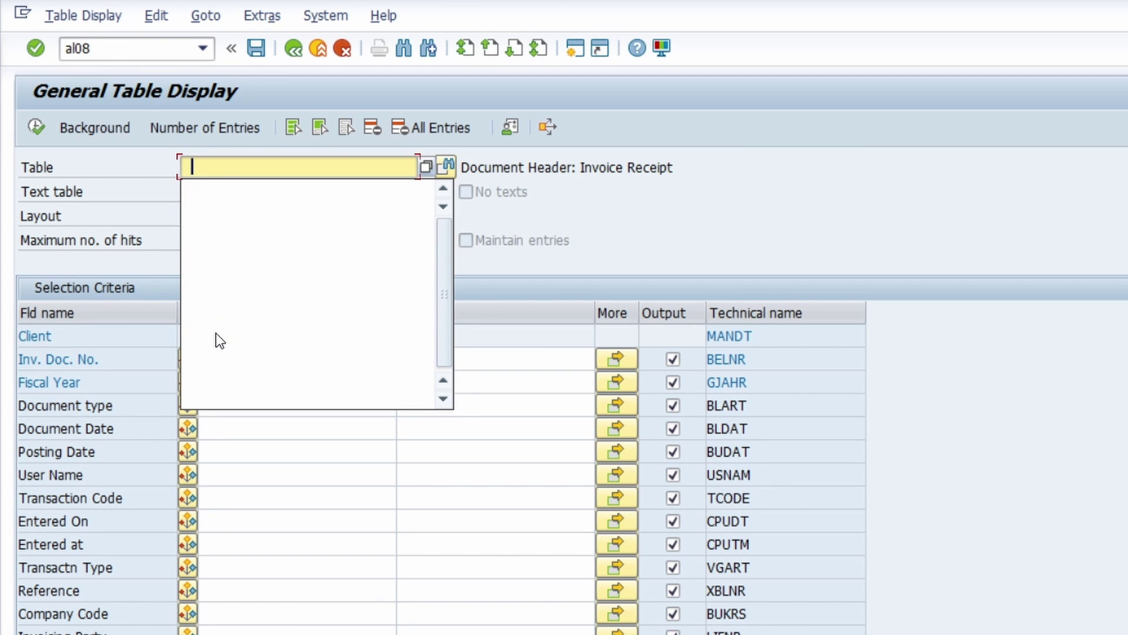
pyautogui.scroll(2, 265, 316)
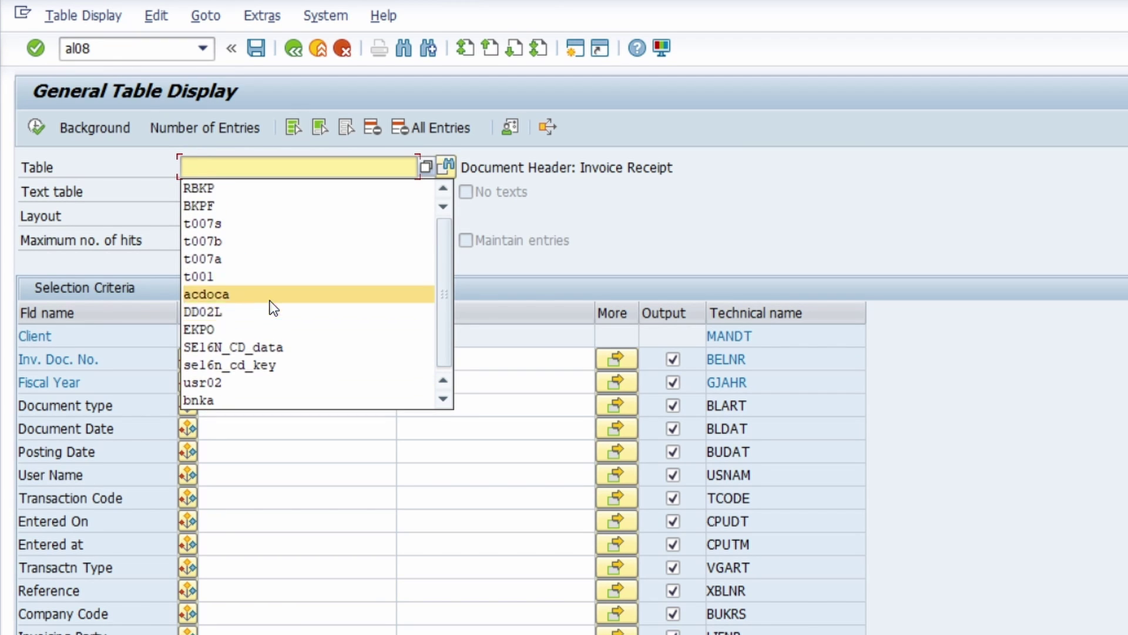
pyautogui.scroll(-1, 283, 280)
pyautogui.scroll(1, 289, 332)
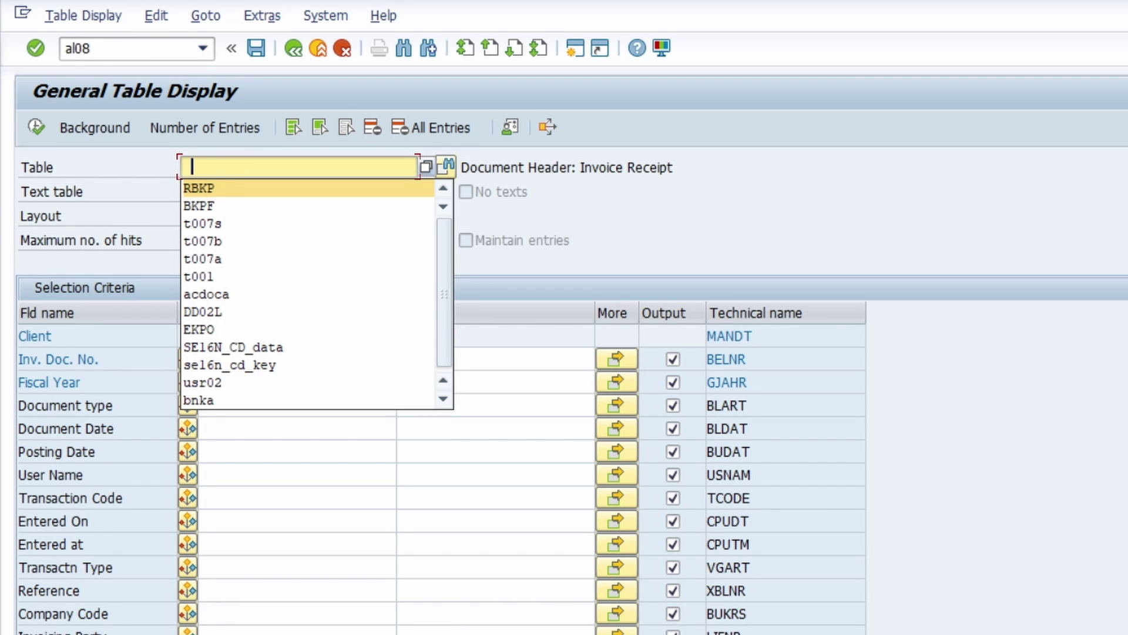
pyautogui.hotkey('alt', 'Tab')
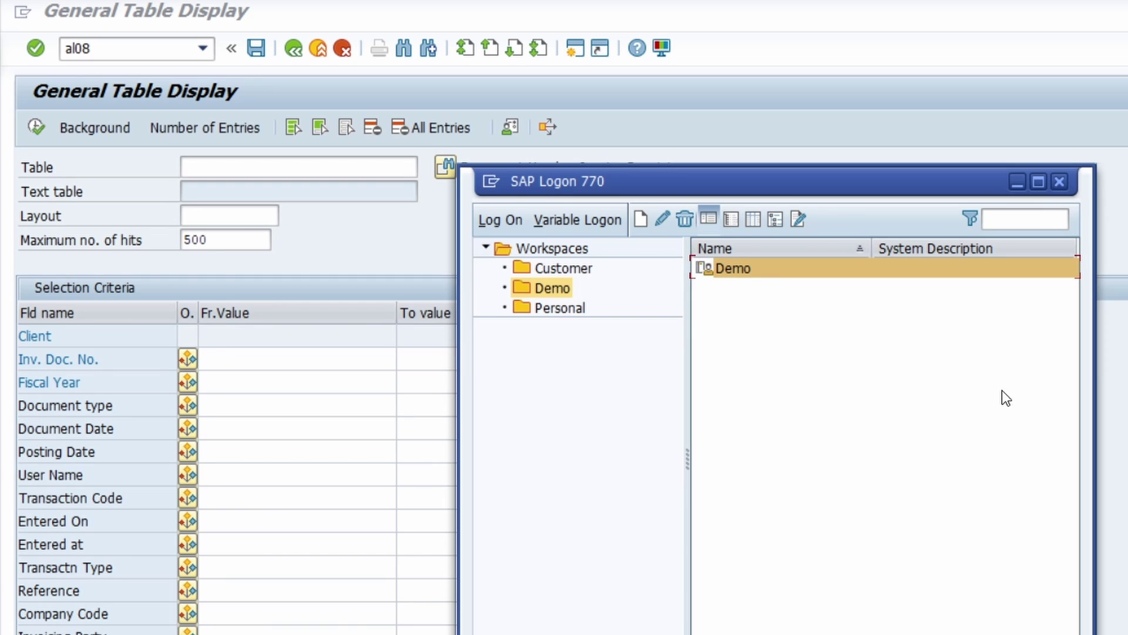
# Step: Attempt a Demo system logon with the test user name asdfasdf
pyautogui.doubleClick(772, 271)
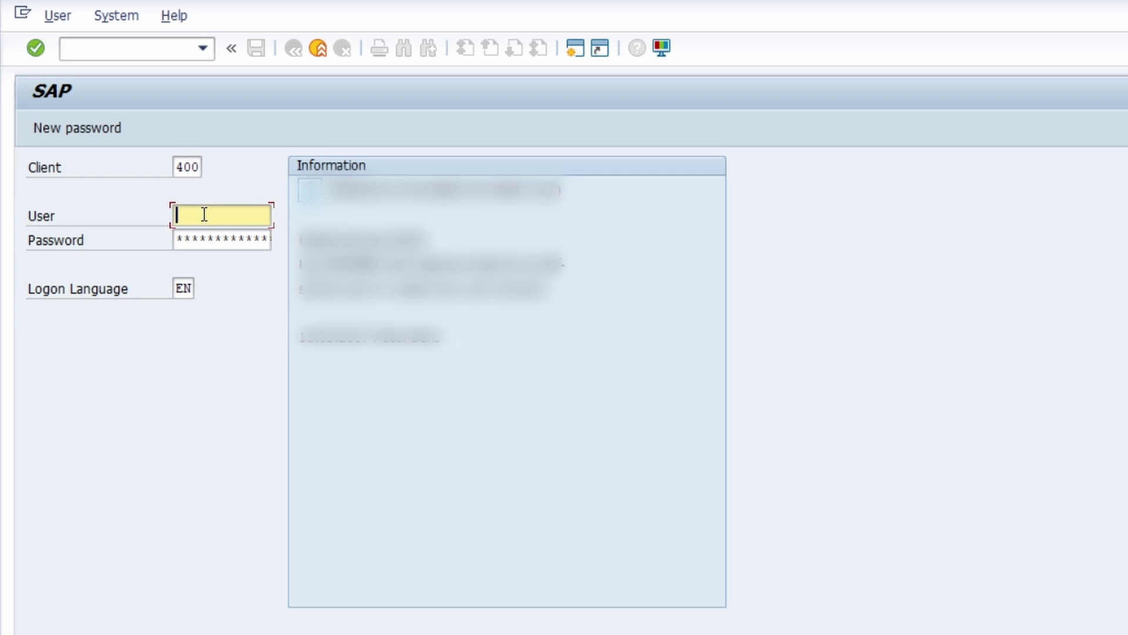
pyautogui.write('asdfasdf')
pyautogui.press('Return')
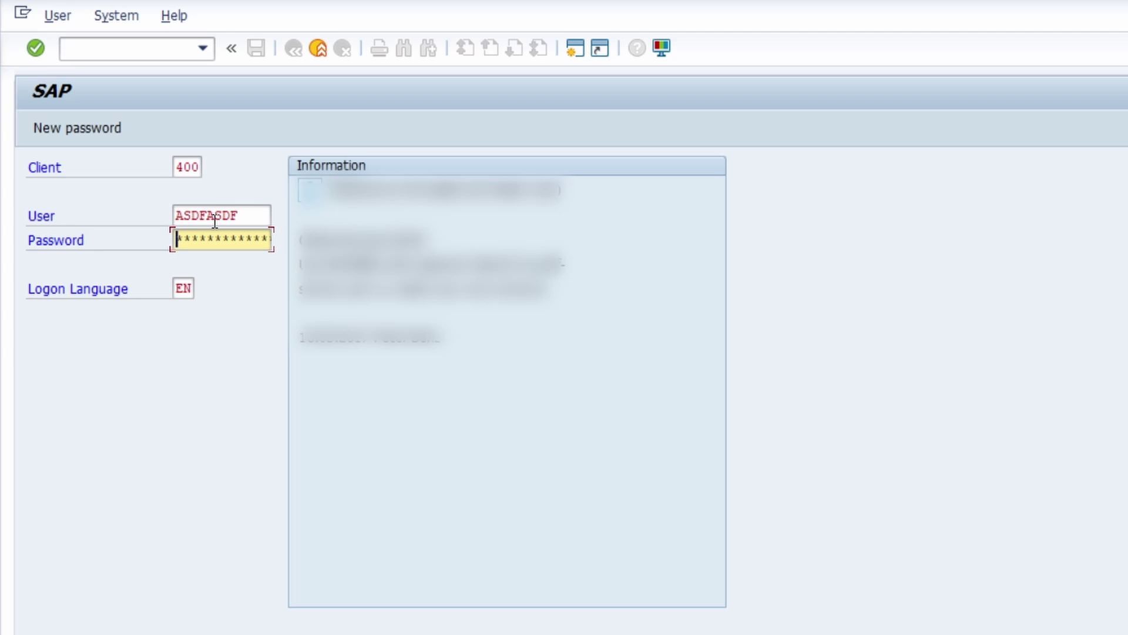
# Step: Clear the User field and delete the junk entry from its history
pyautogui.doubleClick(263, 215)
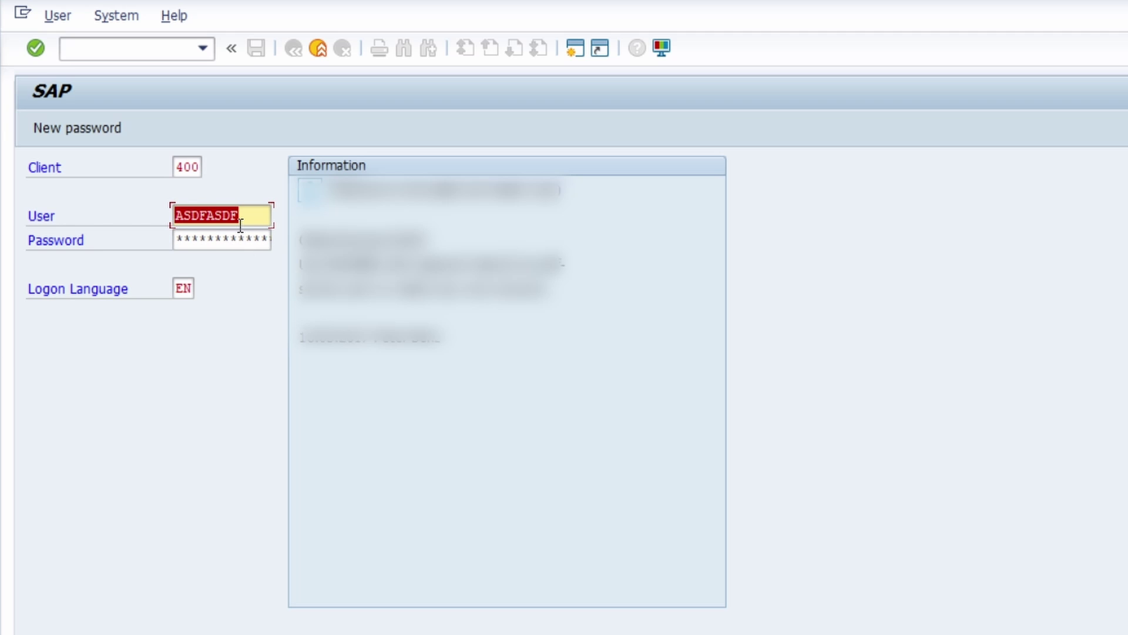
pyautogui.press('BackSpace')
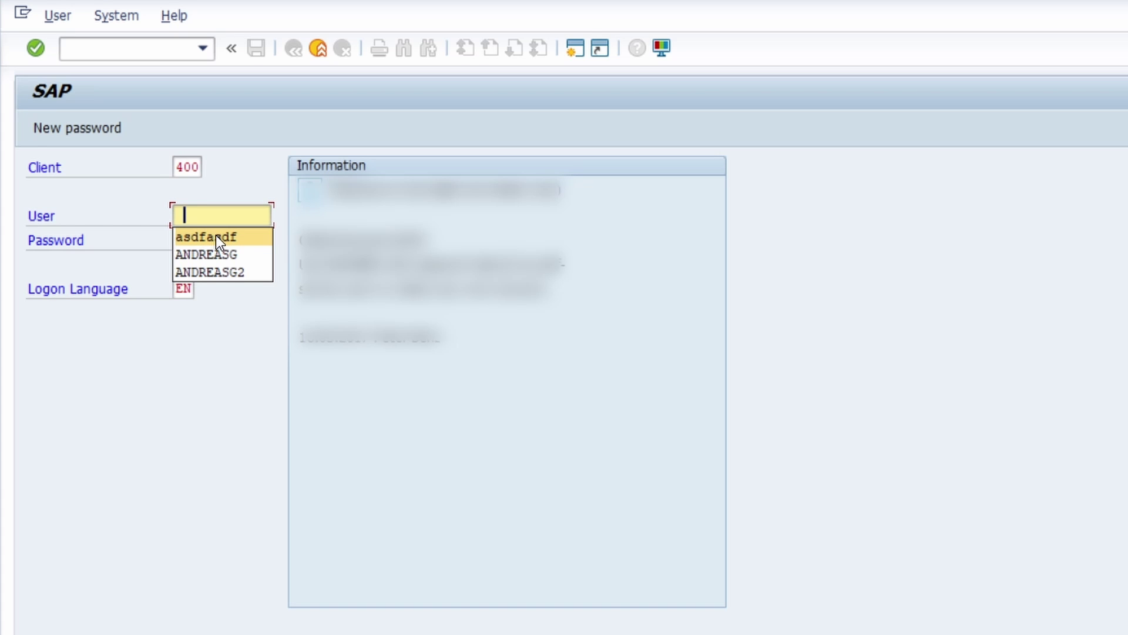
pyautogui.press('Delete')
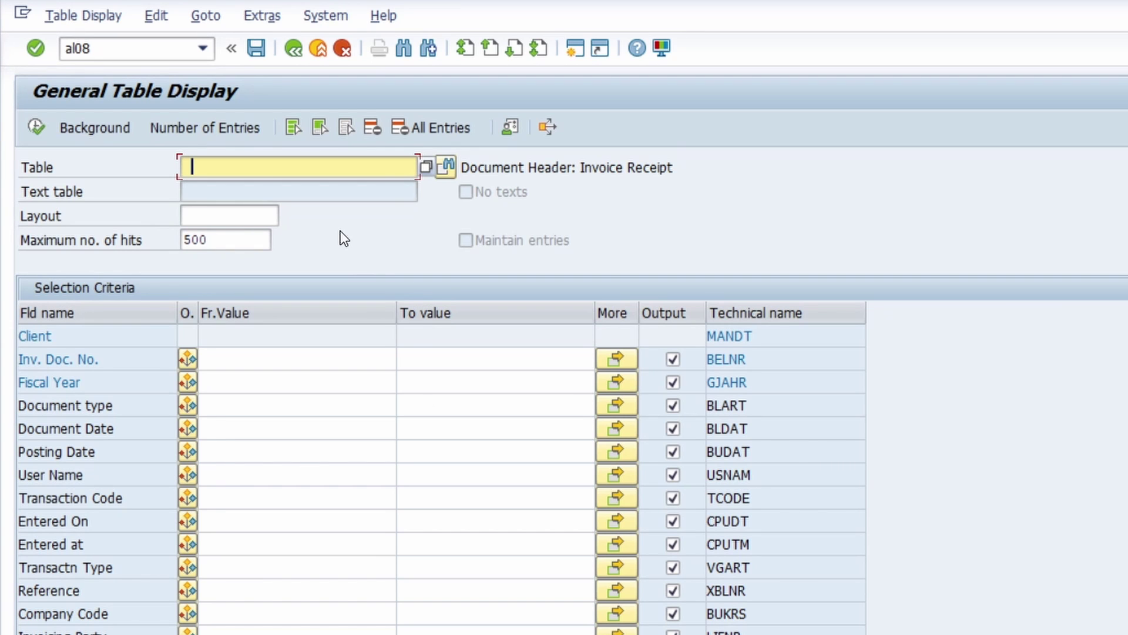
pyautogui.click(243, 166)
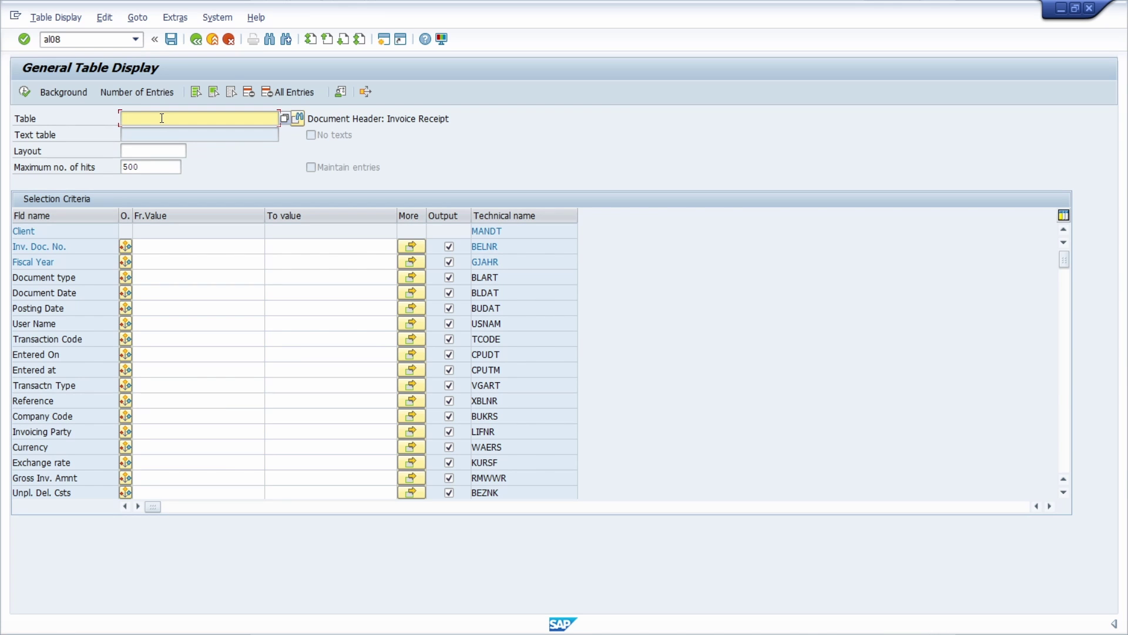
pyautogui.rightClick(154, 121)
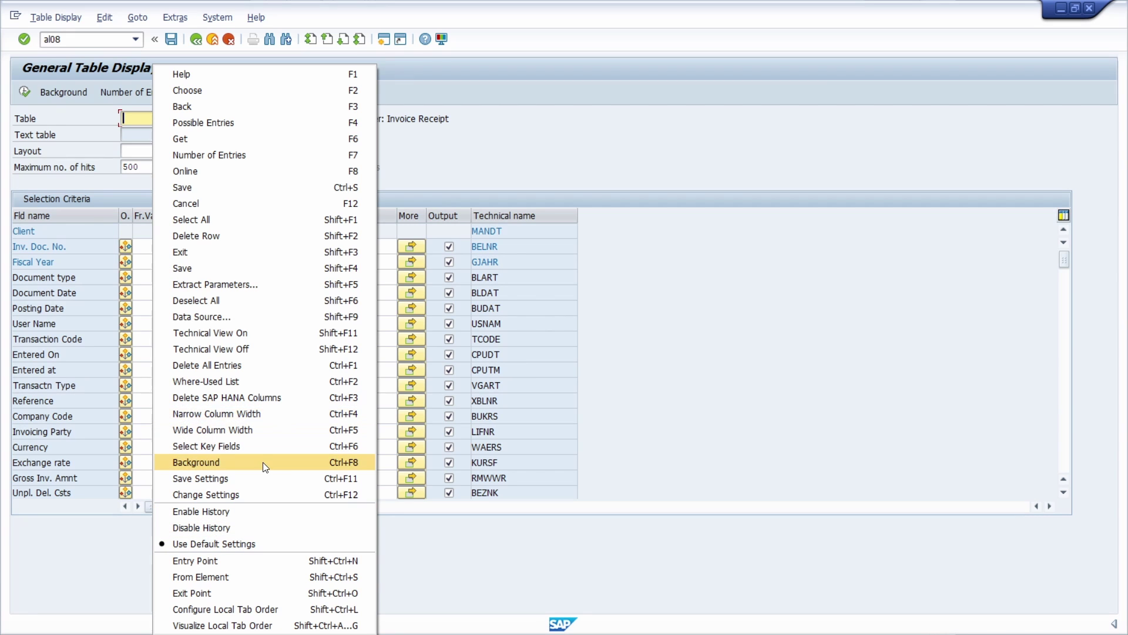
# Step: Open SAP GUI Options from the SAP Logon window's system menu
pyautogui.click(443, 144)
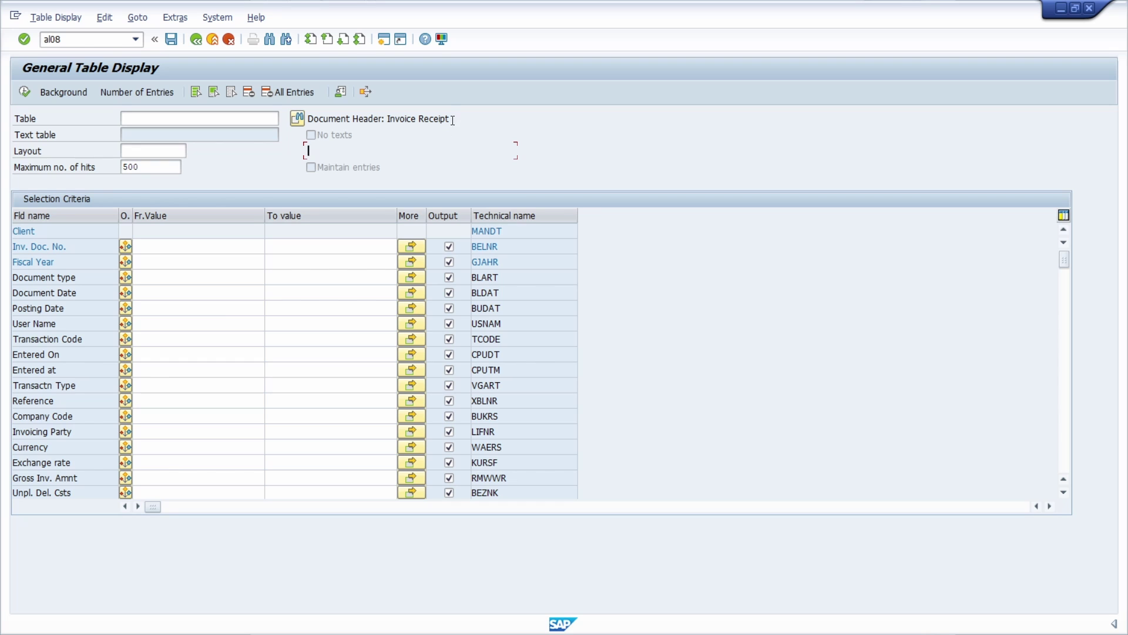
pyautogui.click(442, 40)
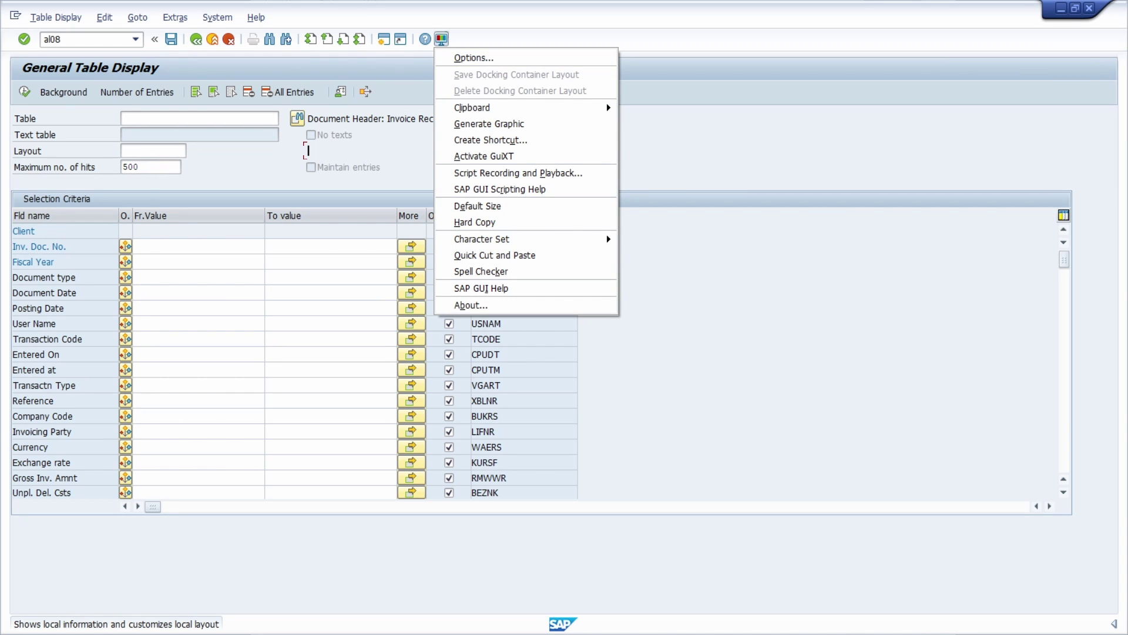
pyautogui.click(308, 151)
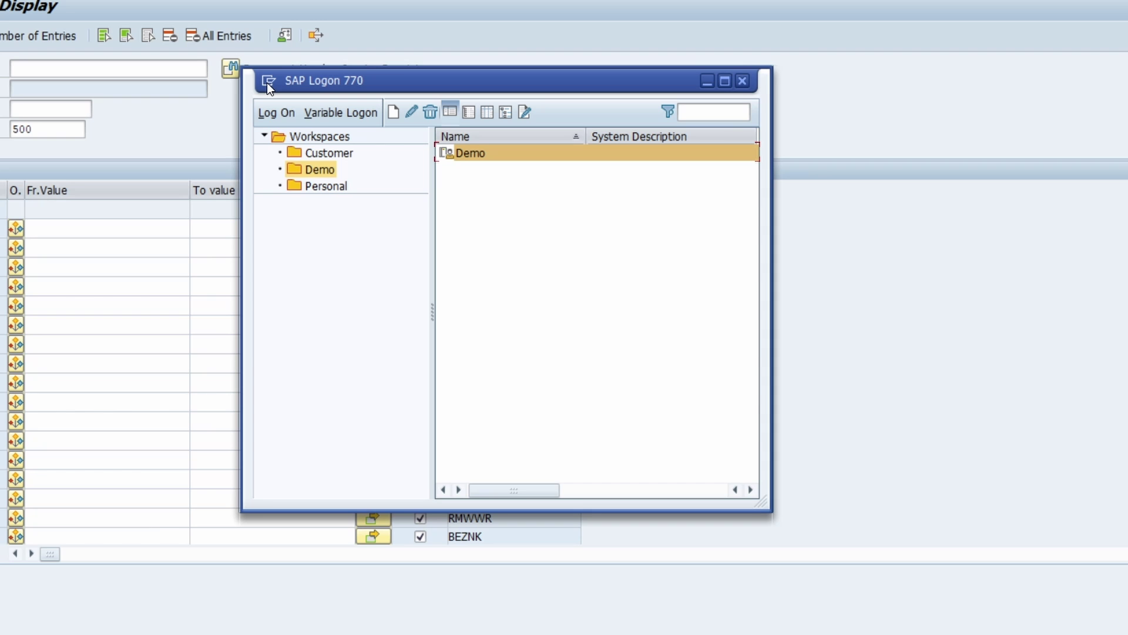
pyautogui.click(266, 82)
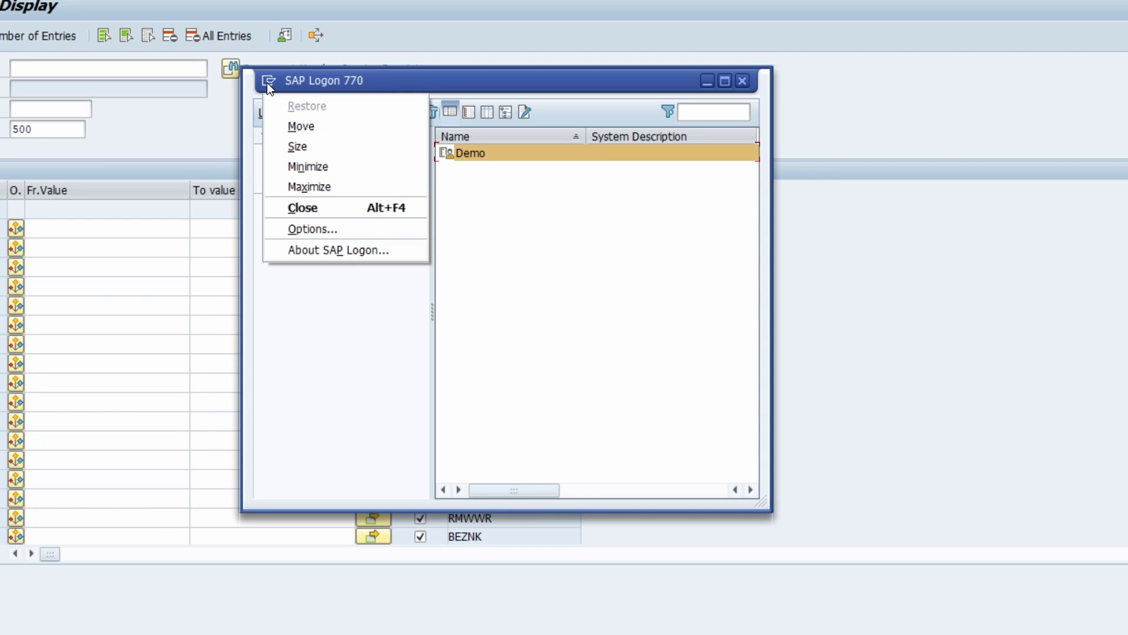
pyautogui.click(336, 228)
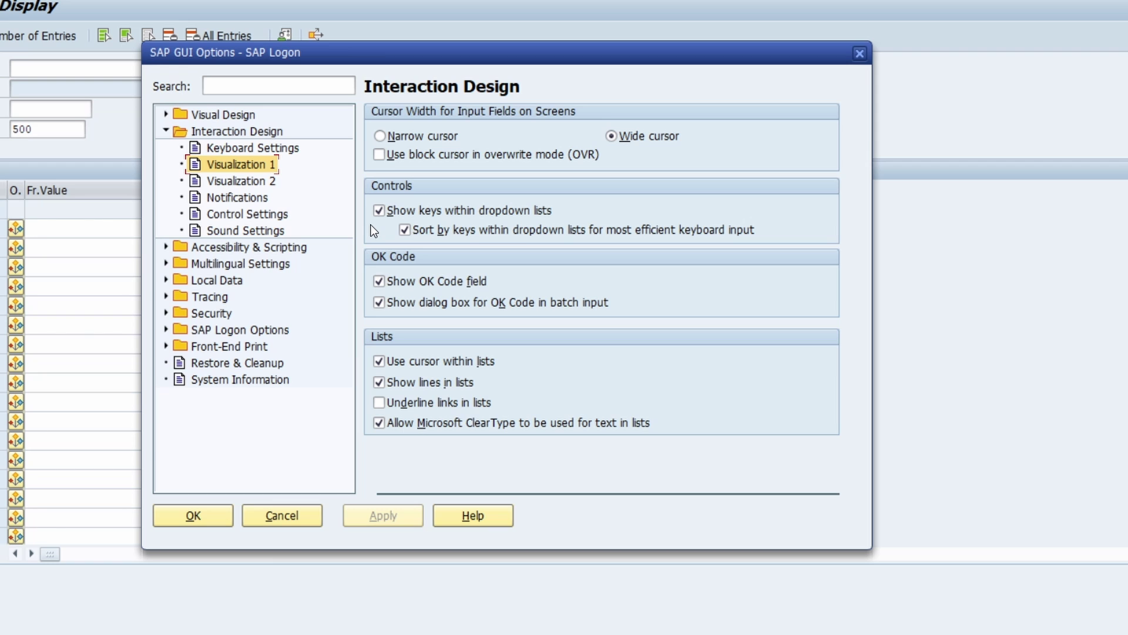
# Step: Expand Local Data and show its History settings page
pyautogui.click(169, 281)
pyautogui.click(226, 300)
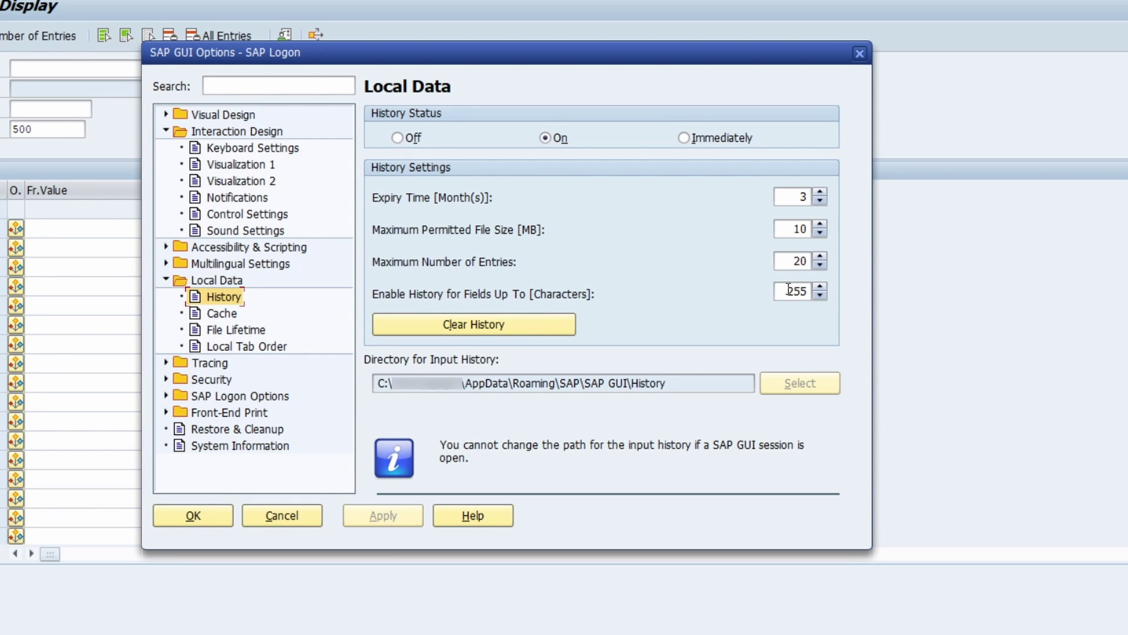
# Step: Review the 20 maximum entries and 255-character field length history settings
pyautogui.click(786, 259)
pyautogui.click(786, 260)
pyautogui.doubleClick(787, 291)
pyautogui.click(787, 289)
# Step: Set History Status to Immediately, apply, and close the options
pyautogui.click(685, 139)
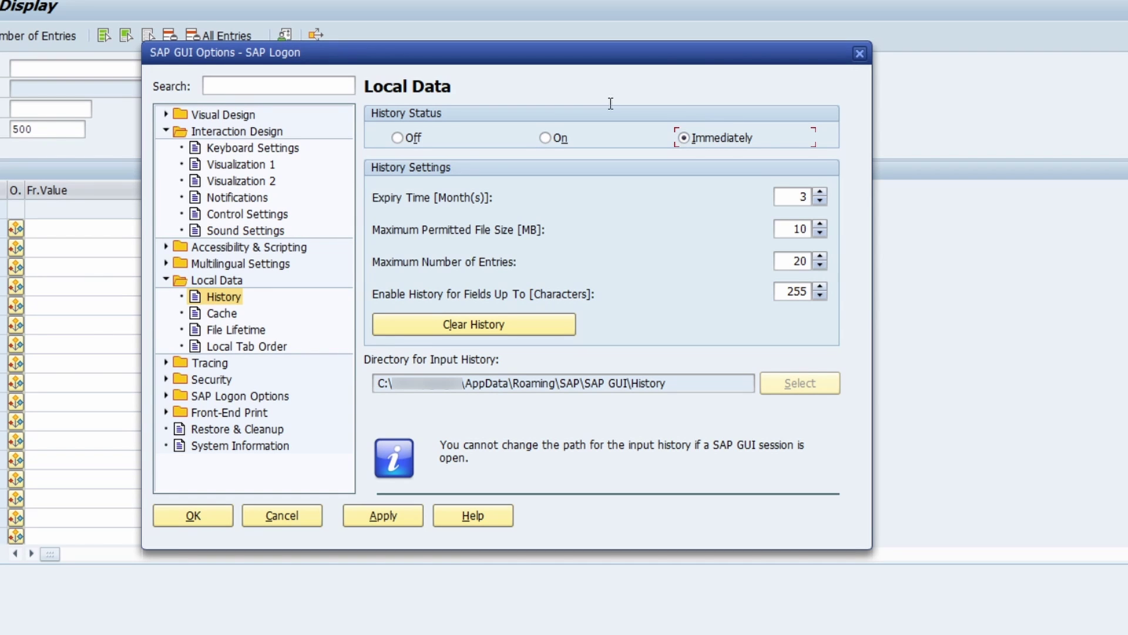
pyautogui.click(380, 520)
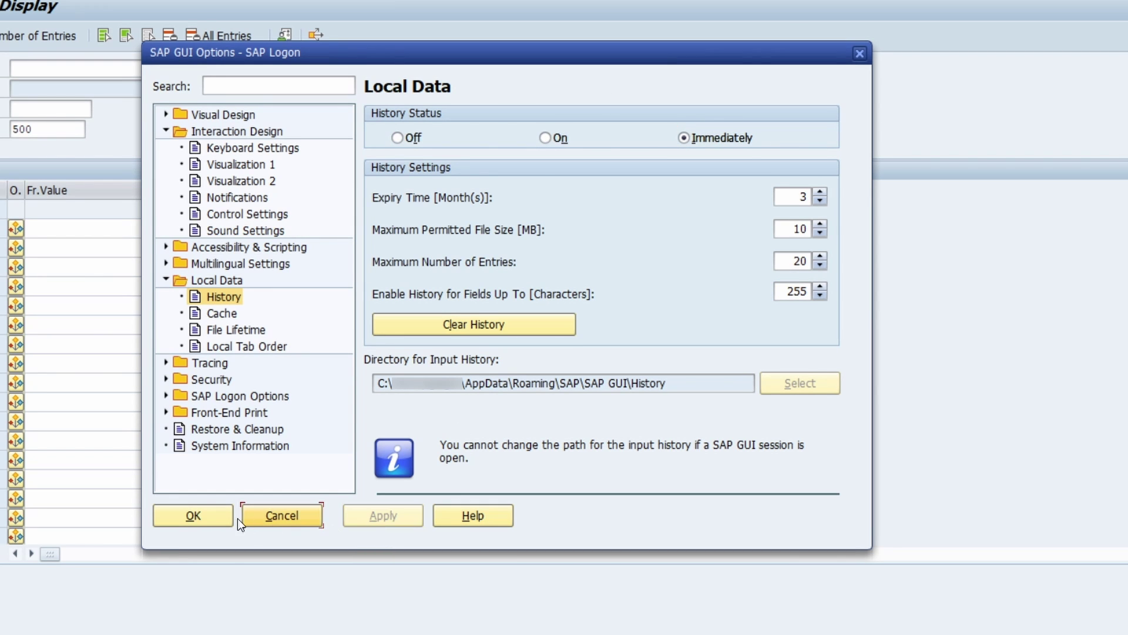
pyautogui.click(193, 515)
pyautogui.click(225, 167)
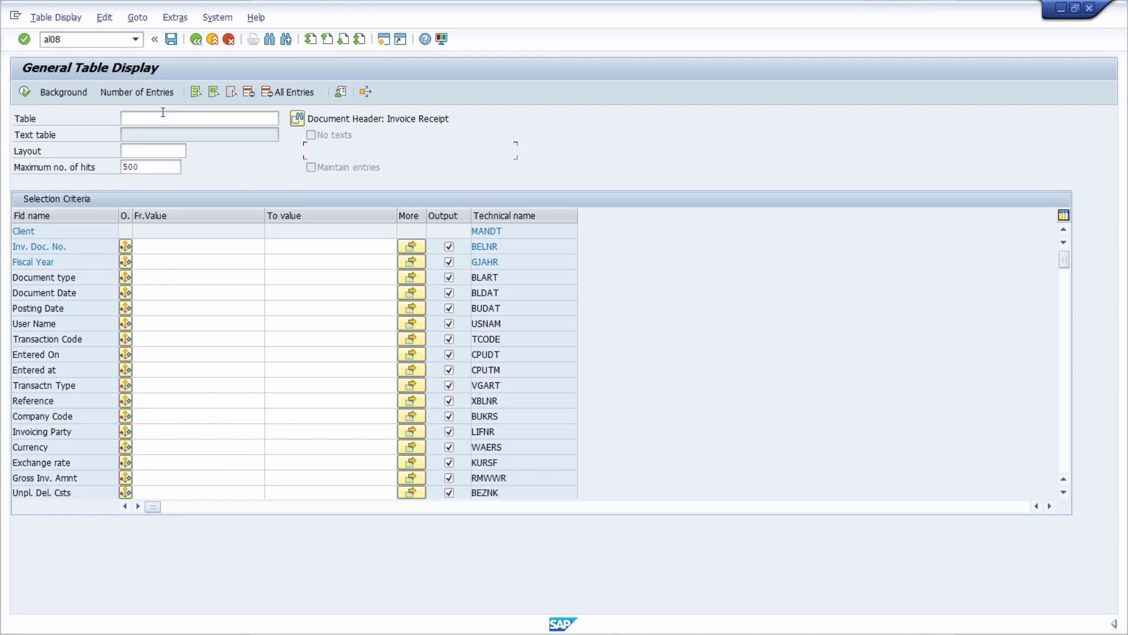
# Step: Check the remembered history entries for the Table and Inv. Doc. No. fields
pyautogui.click(135, 110)
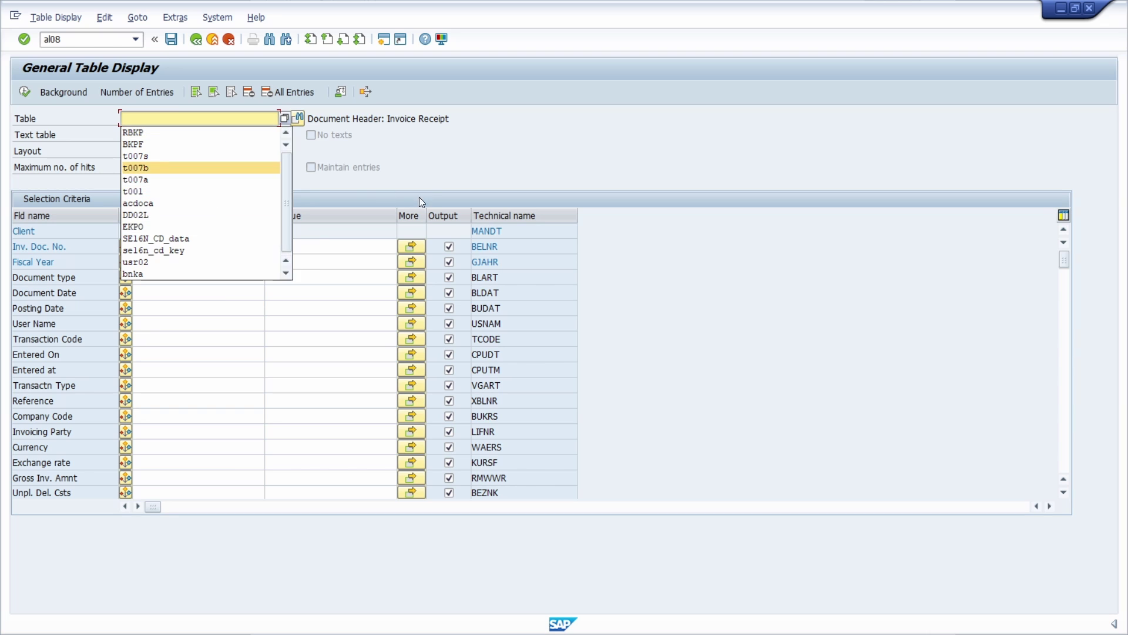
pyautogui.click(450, 181)
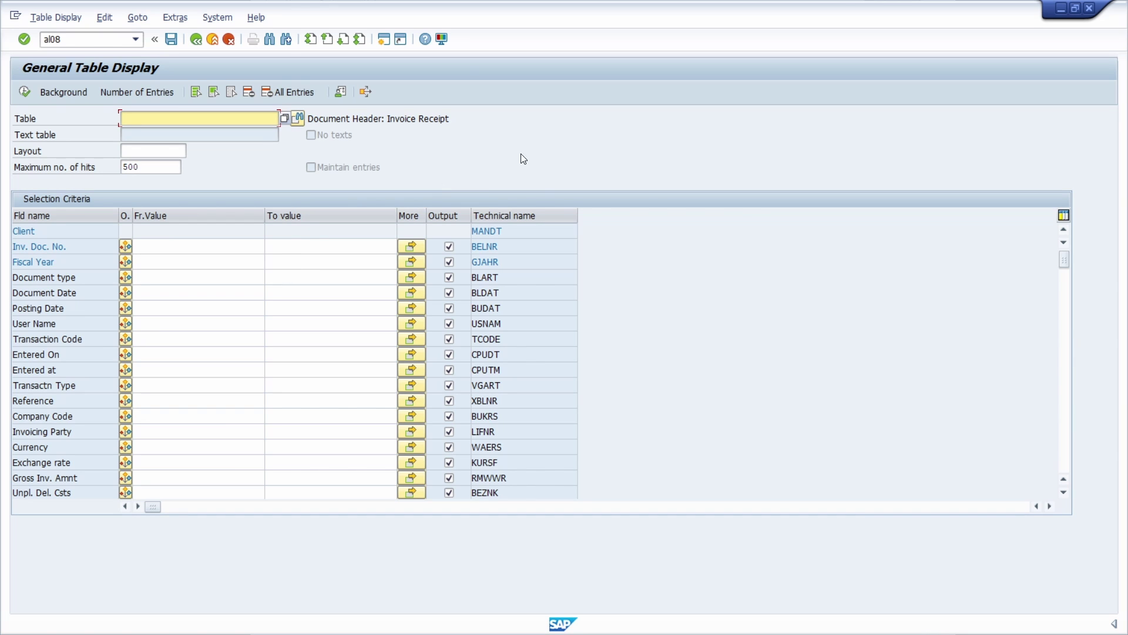
pyautogui.click(209, 246)
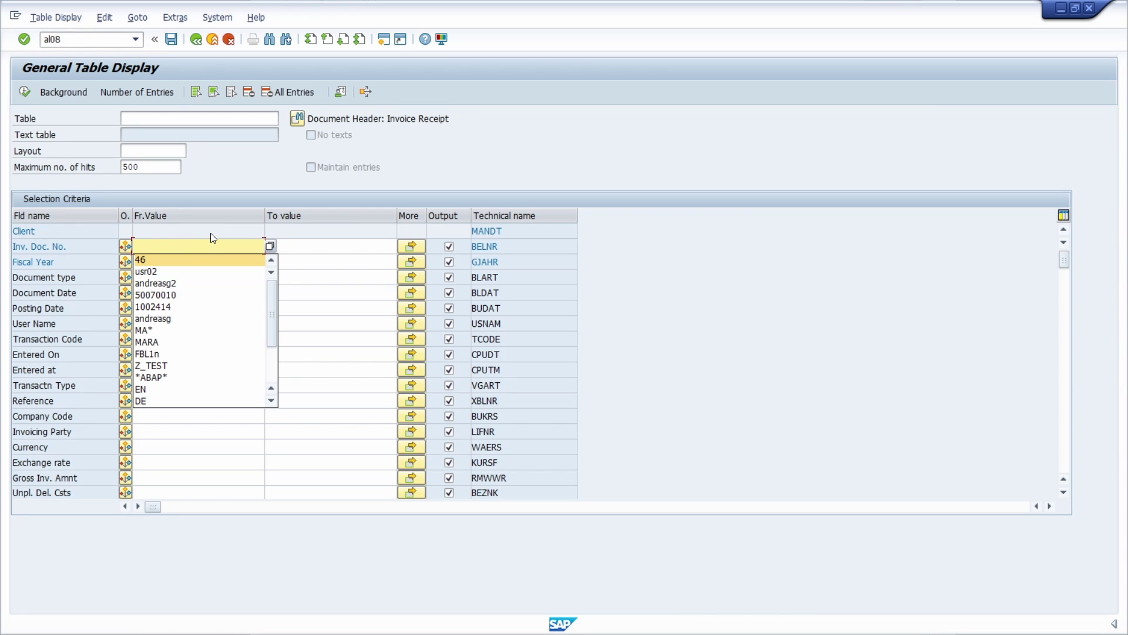
pyautogui.click(192, 118)
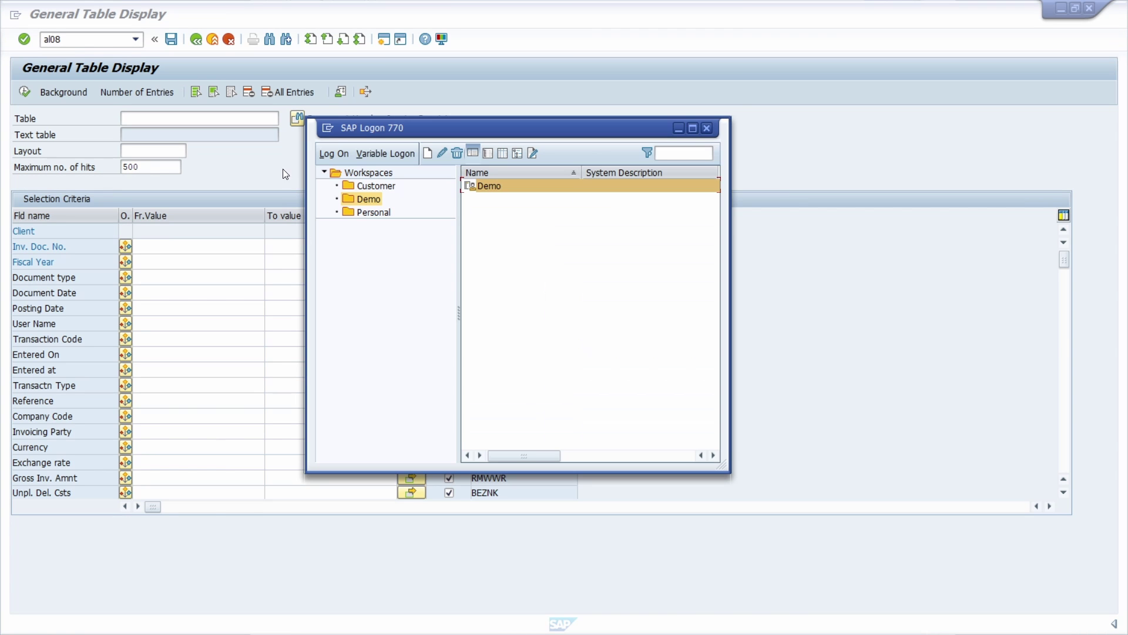
# Step: Switch History Status back to On in SAP GUI Options and apply it
pyautogui.click(328, 129)
pyautogui.click(374, 241)
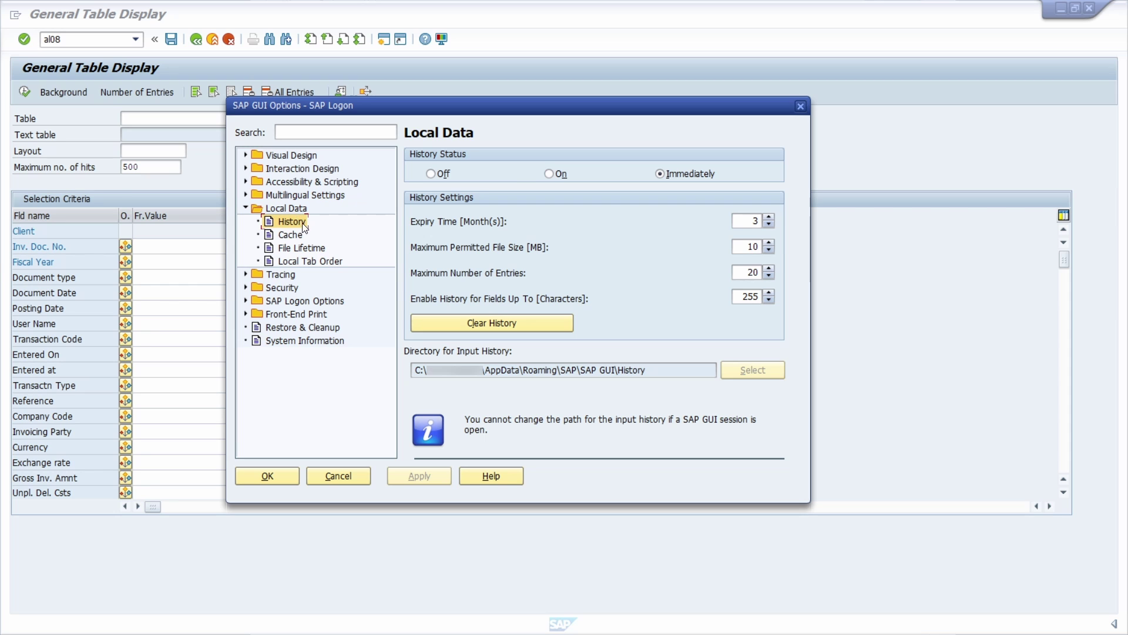
pyautogui.click(552, 176)
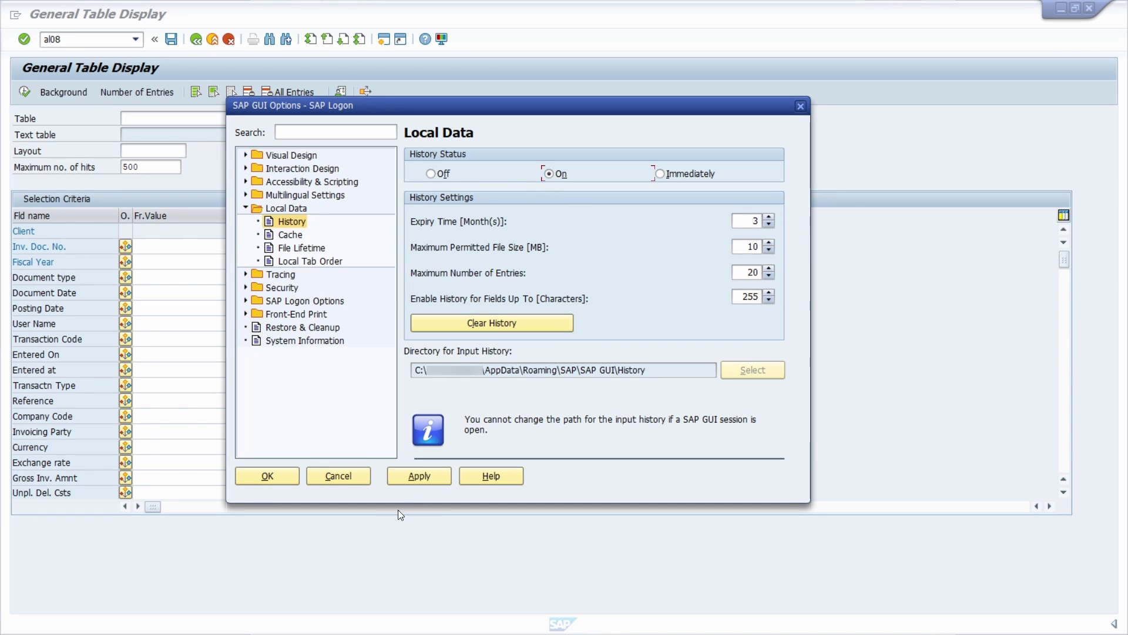
pyautogui.click(279, 477)
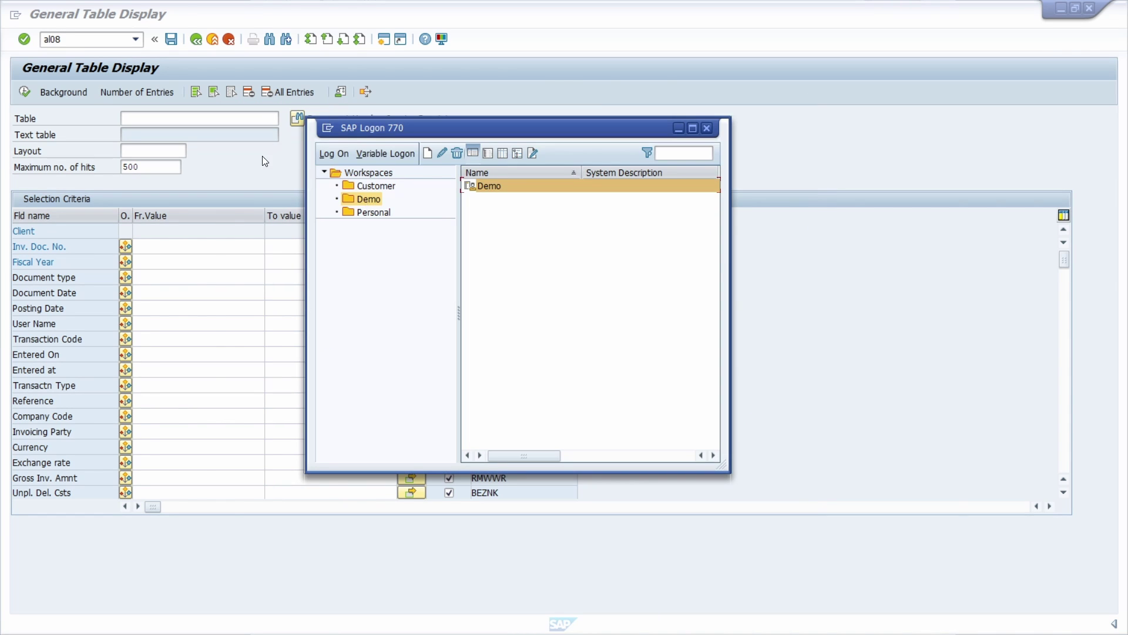
pyautogui.click(263, 160)
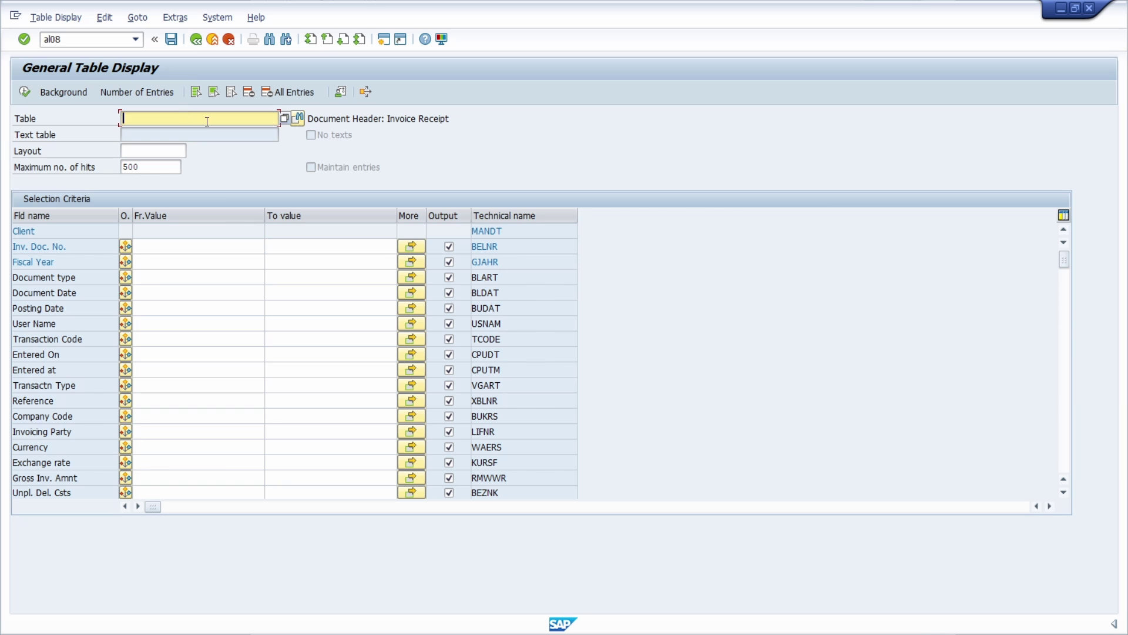
pyautogui.click(156, 248)
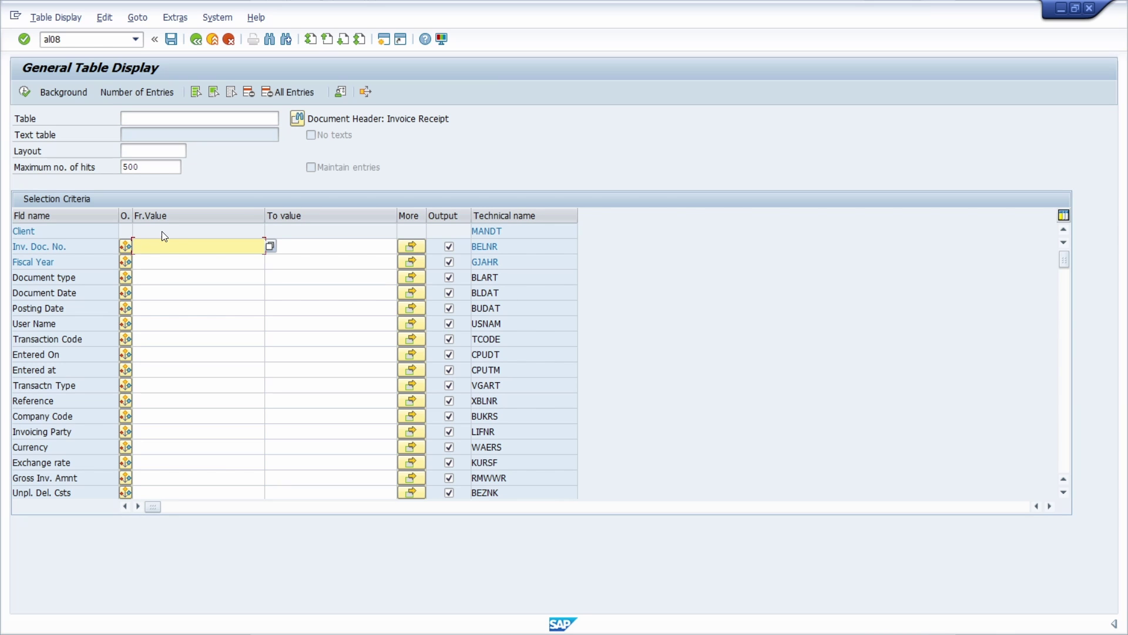
pyautogui.click(161, 117)
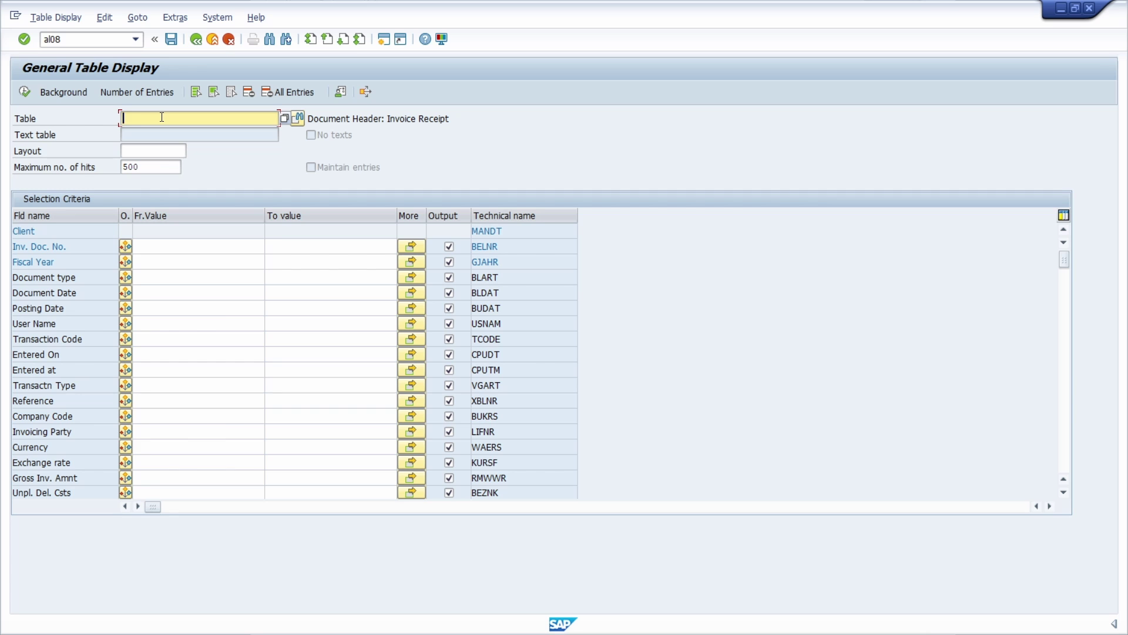